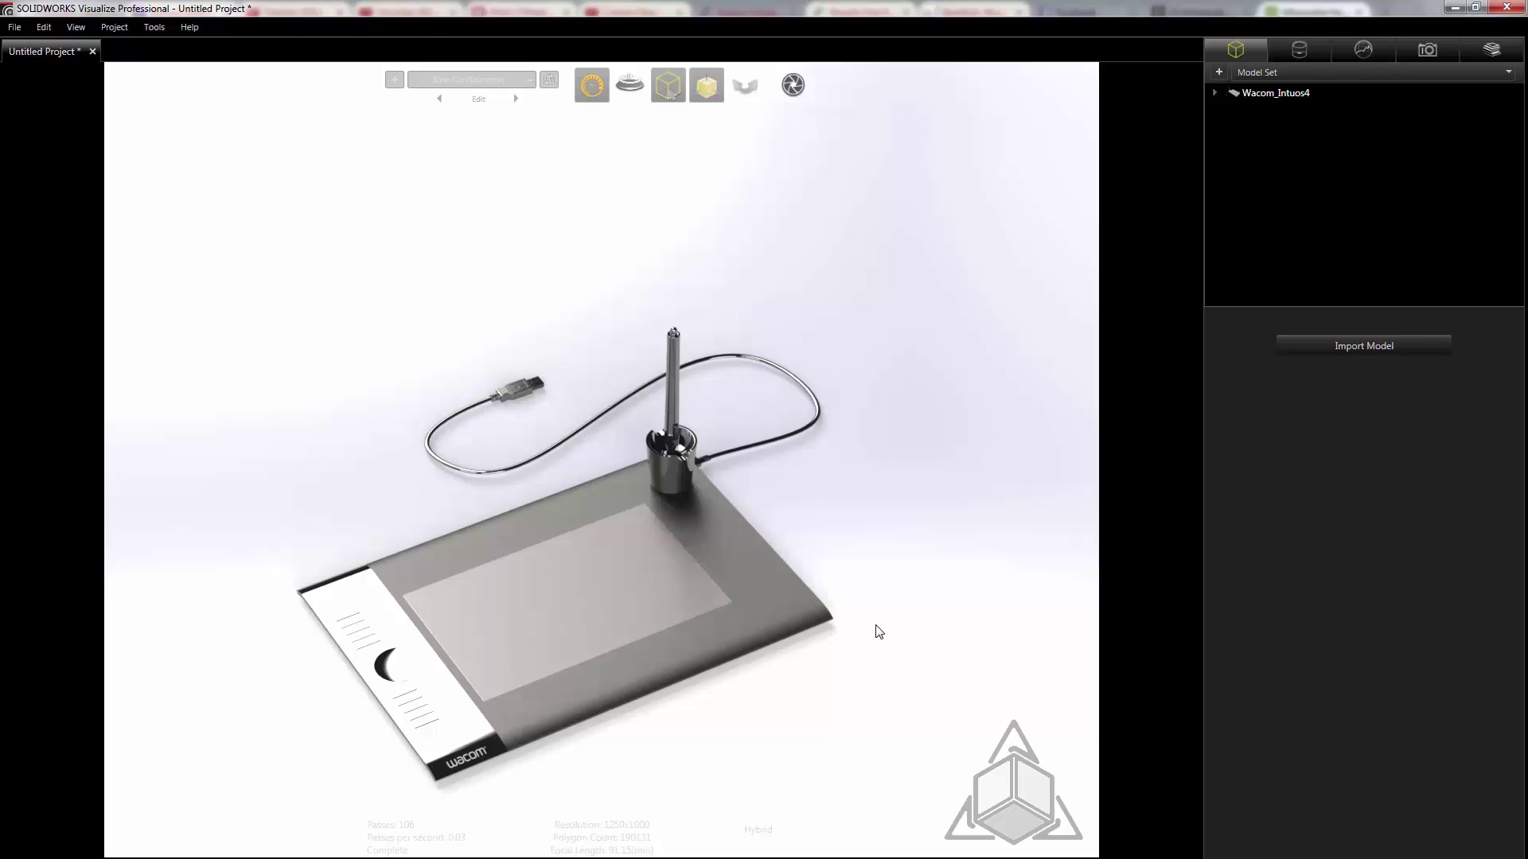
- Drop the desk photo into the viewport as a new backplate behind the Wacom tablet
{"action": "left_click_drag", "start_coordinate": [878, 631], "coordinate": [776, 625]}
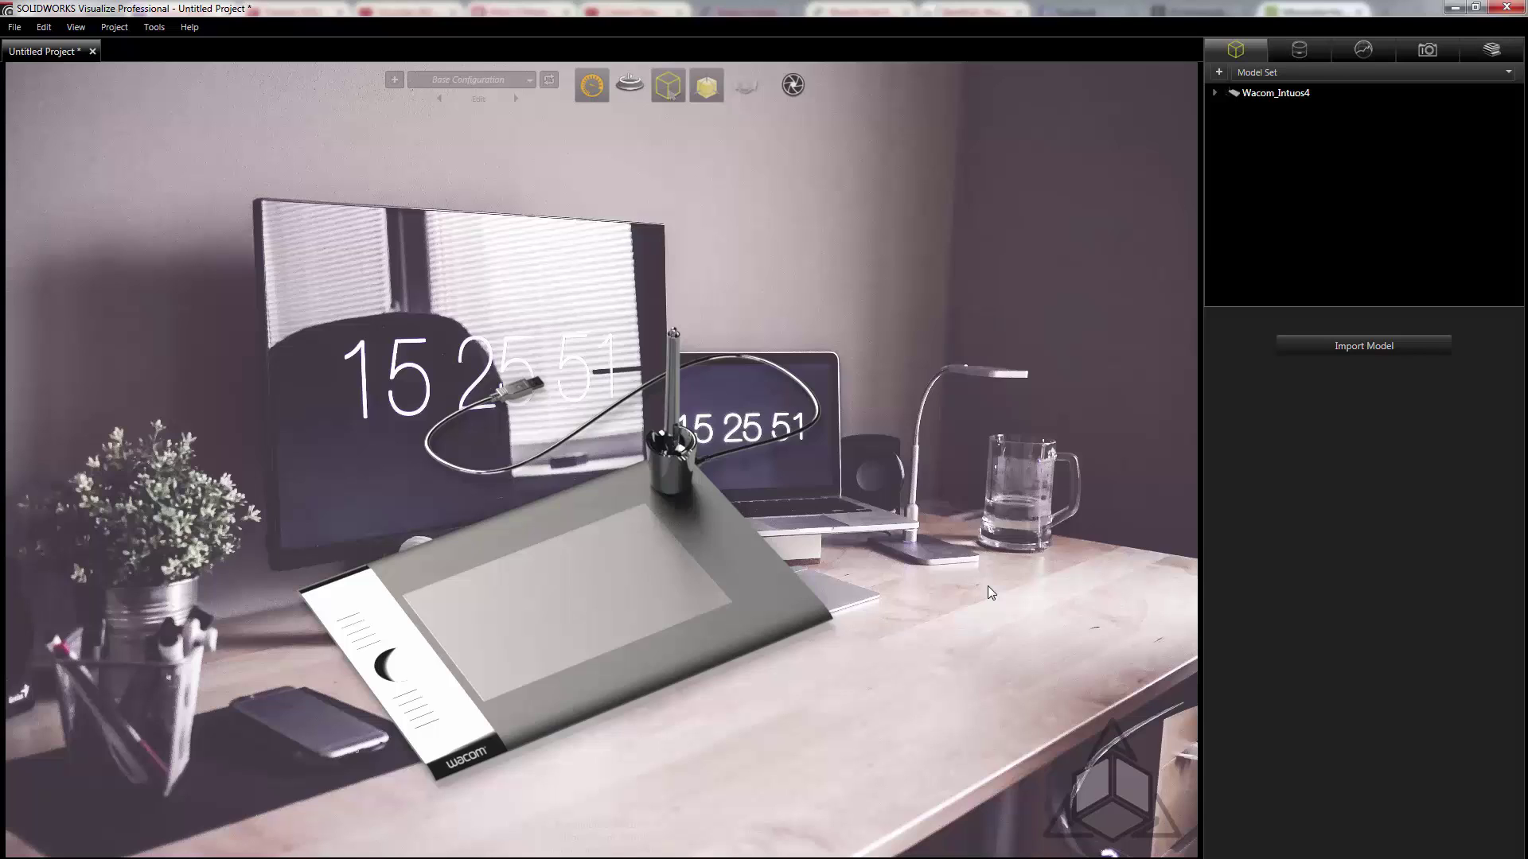
- Set the viewport render mode to Preview
{"action": "mouse_move", "coordinate": [584, 93]}
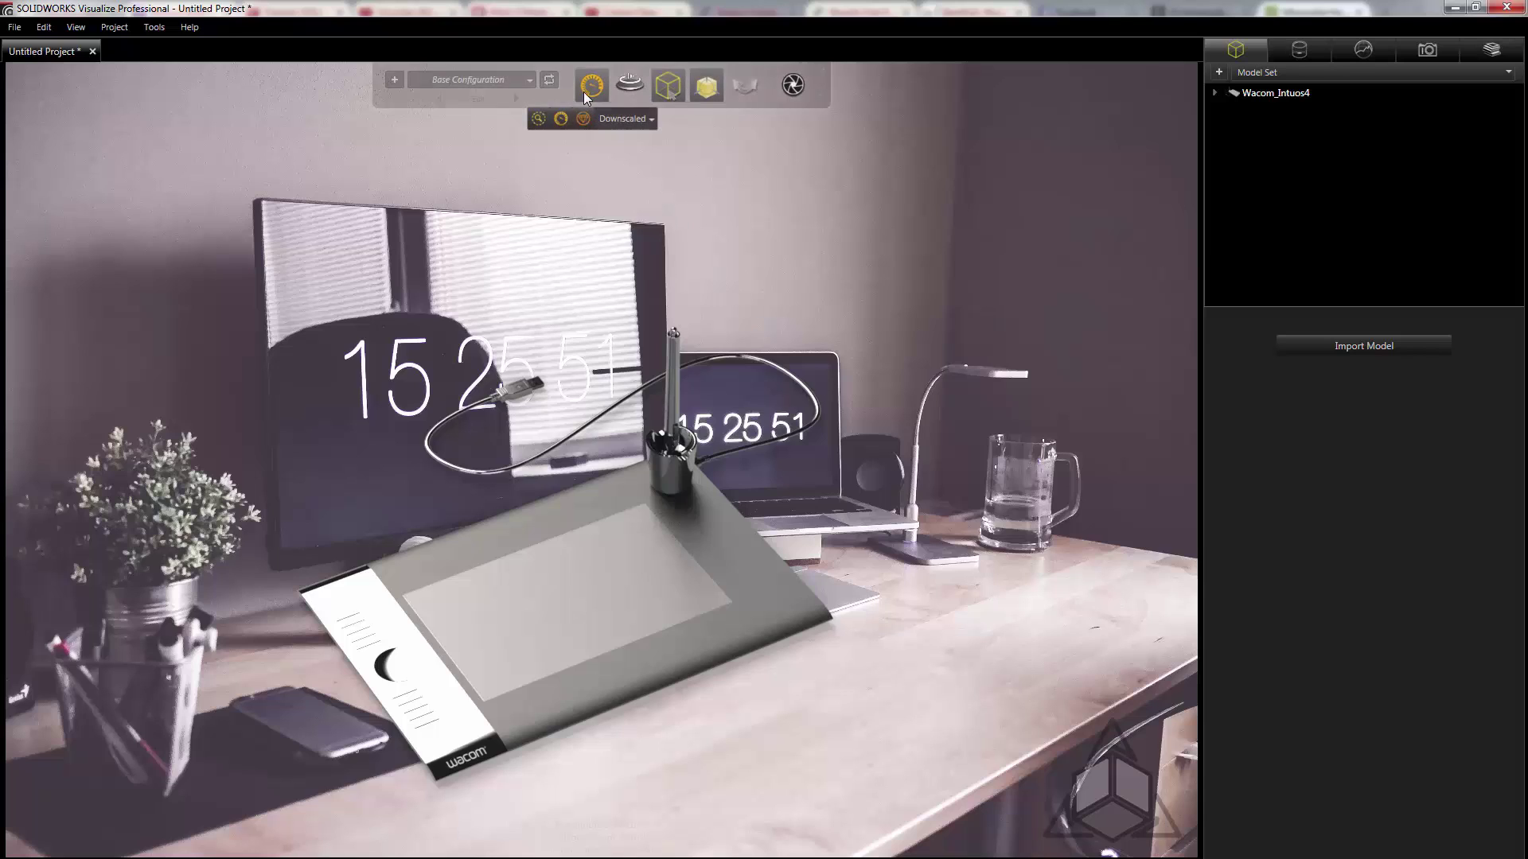
{"action": "left_click", "coordinate": [540, 118]}
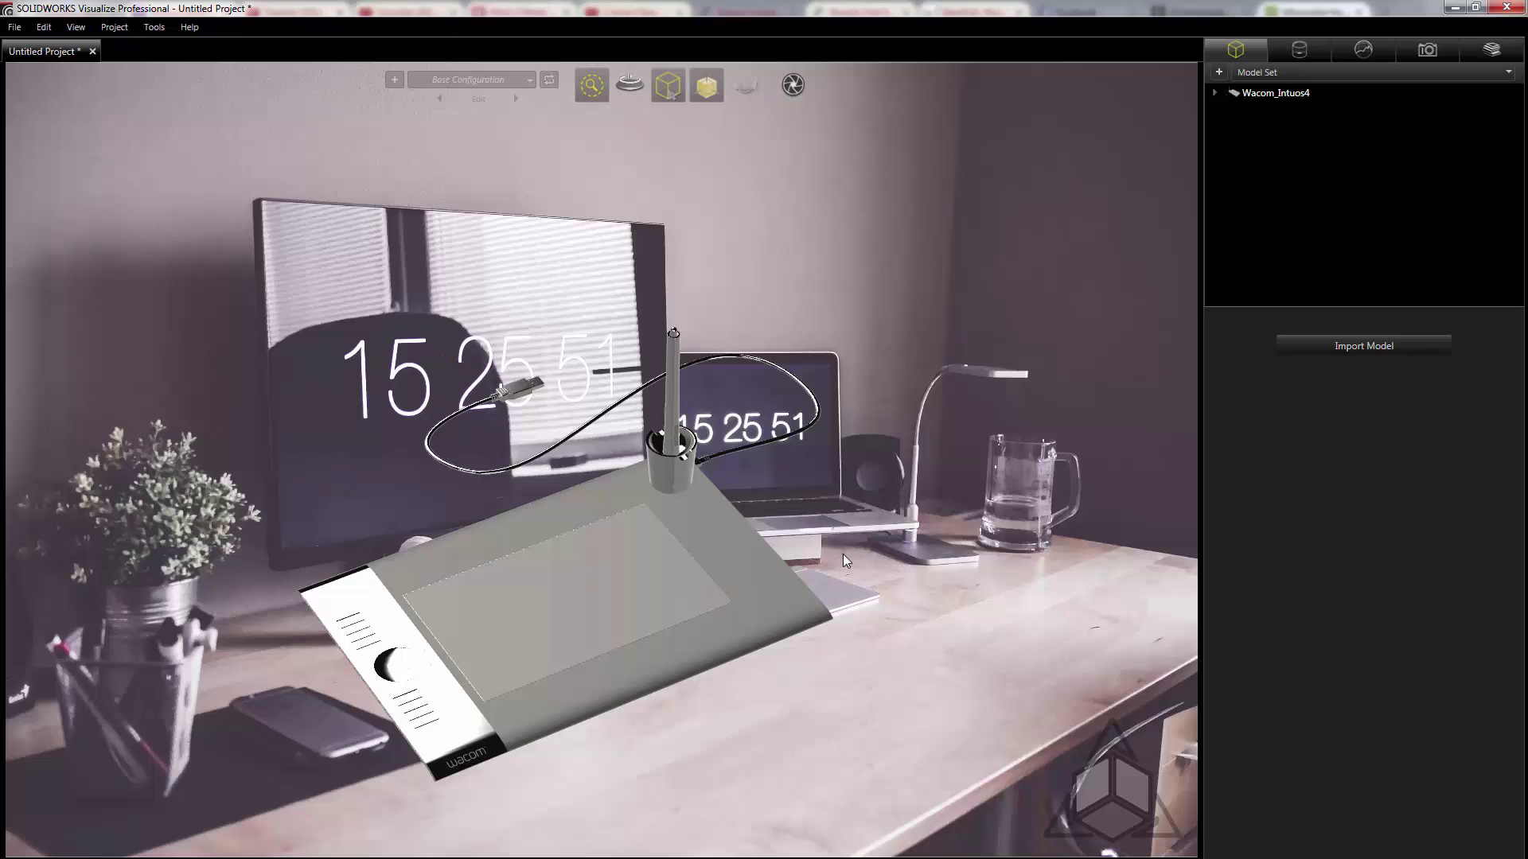
- Turn on Show Grid (In Preview) in the Scenes environment settings
{"action": "left_click", "coordinate": [1366, 52]}
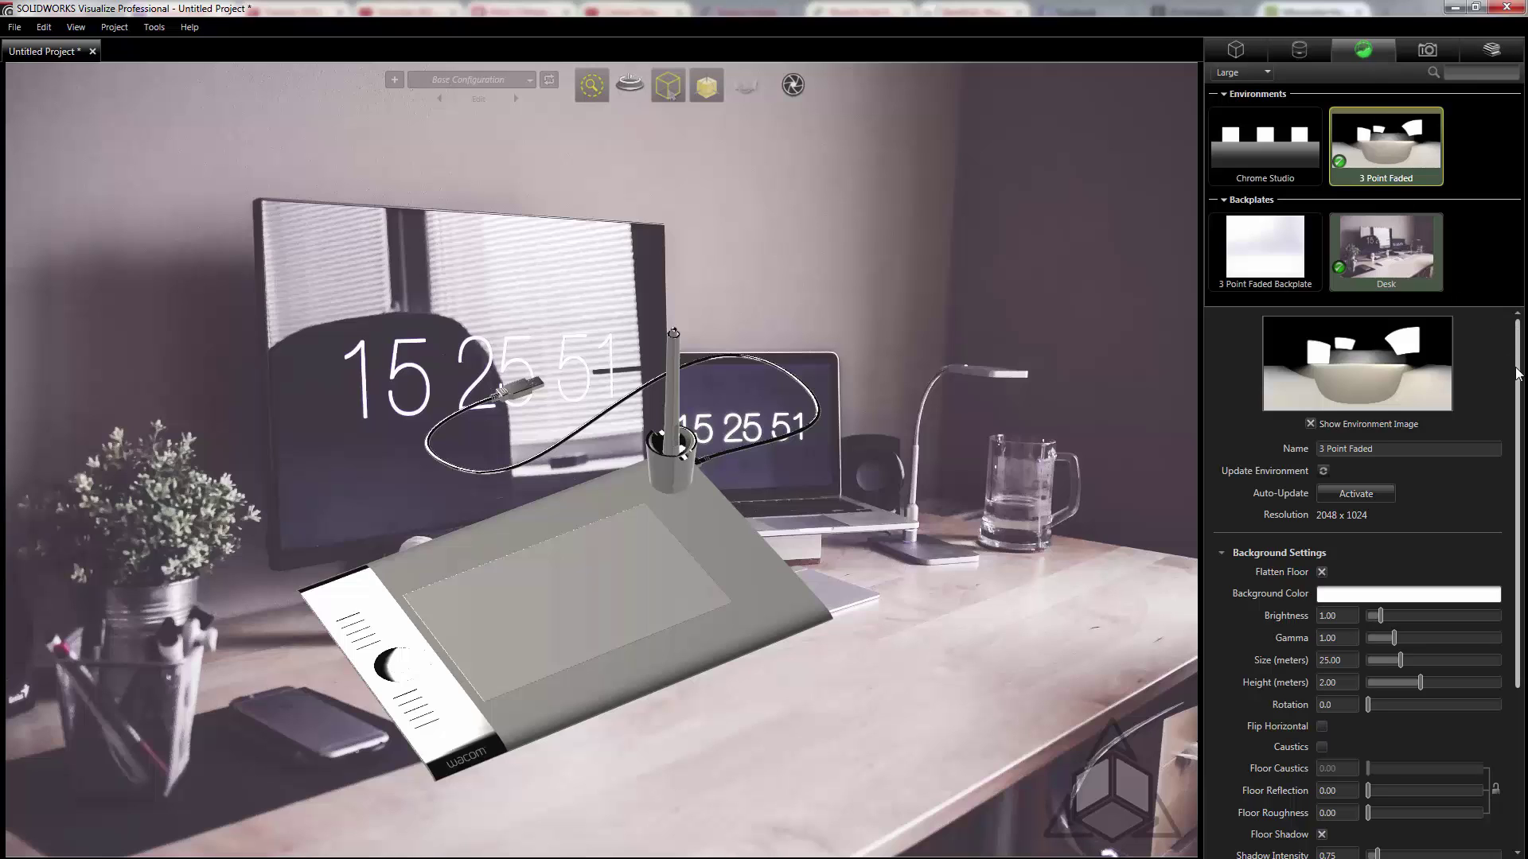
{"action": "scroll", "coordinate": [1518, 391], "scroll_direction": "down", "scroll_amount": 1}
{"action": "scroll", "coordinate": [1519, 391], "scroll_direction": "down", "scroll_amount": 3}
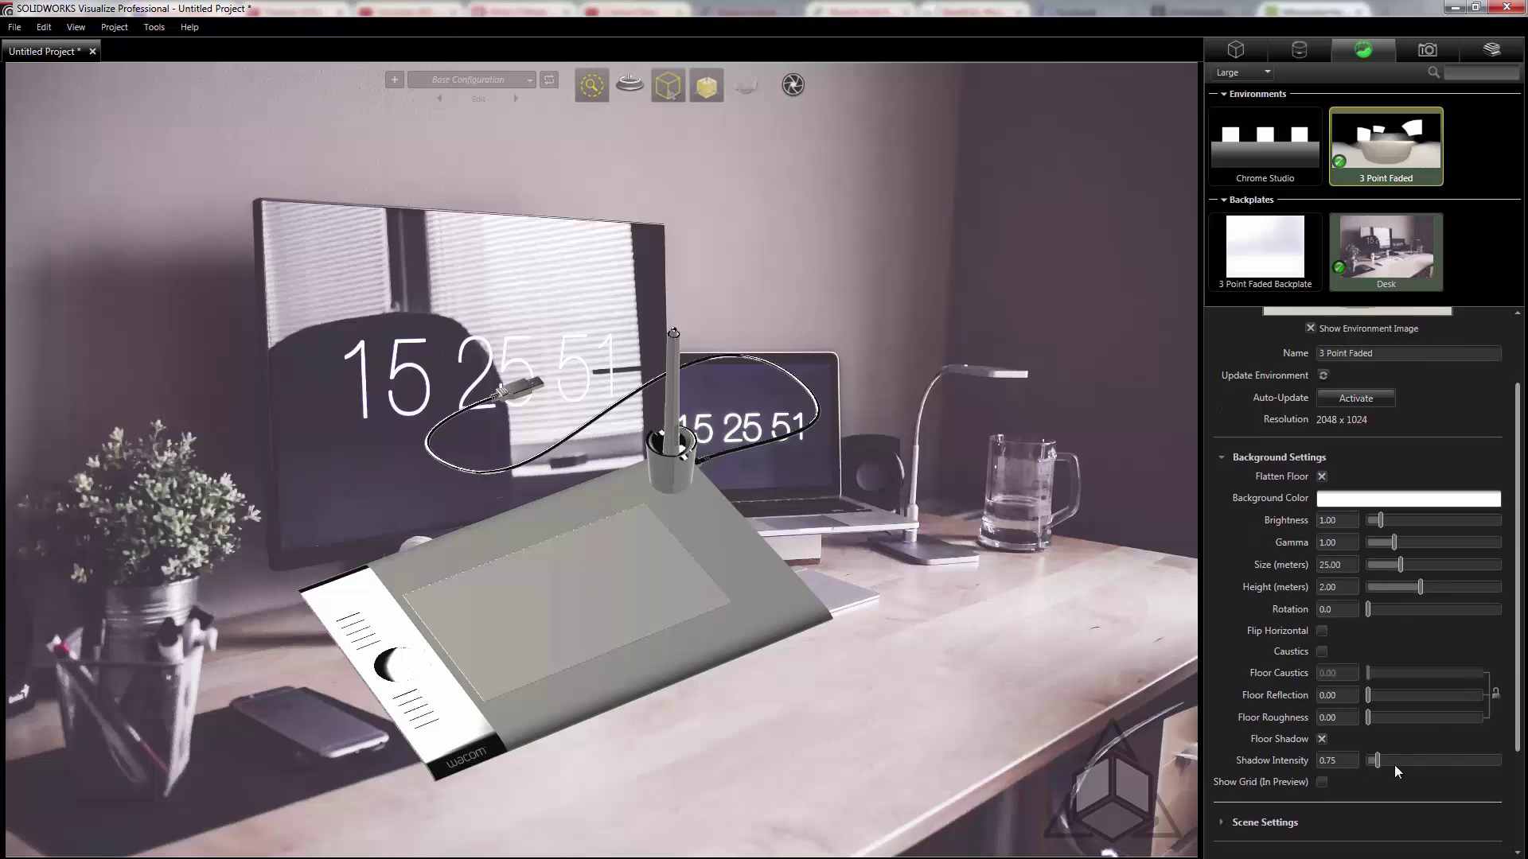
{"action": "left_click", "coordinate": [1322, 783]}
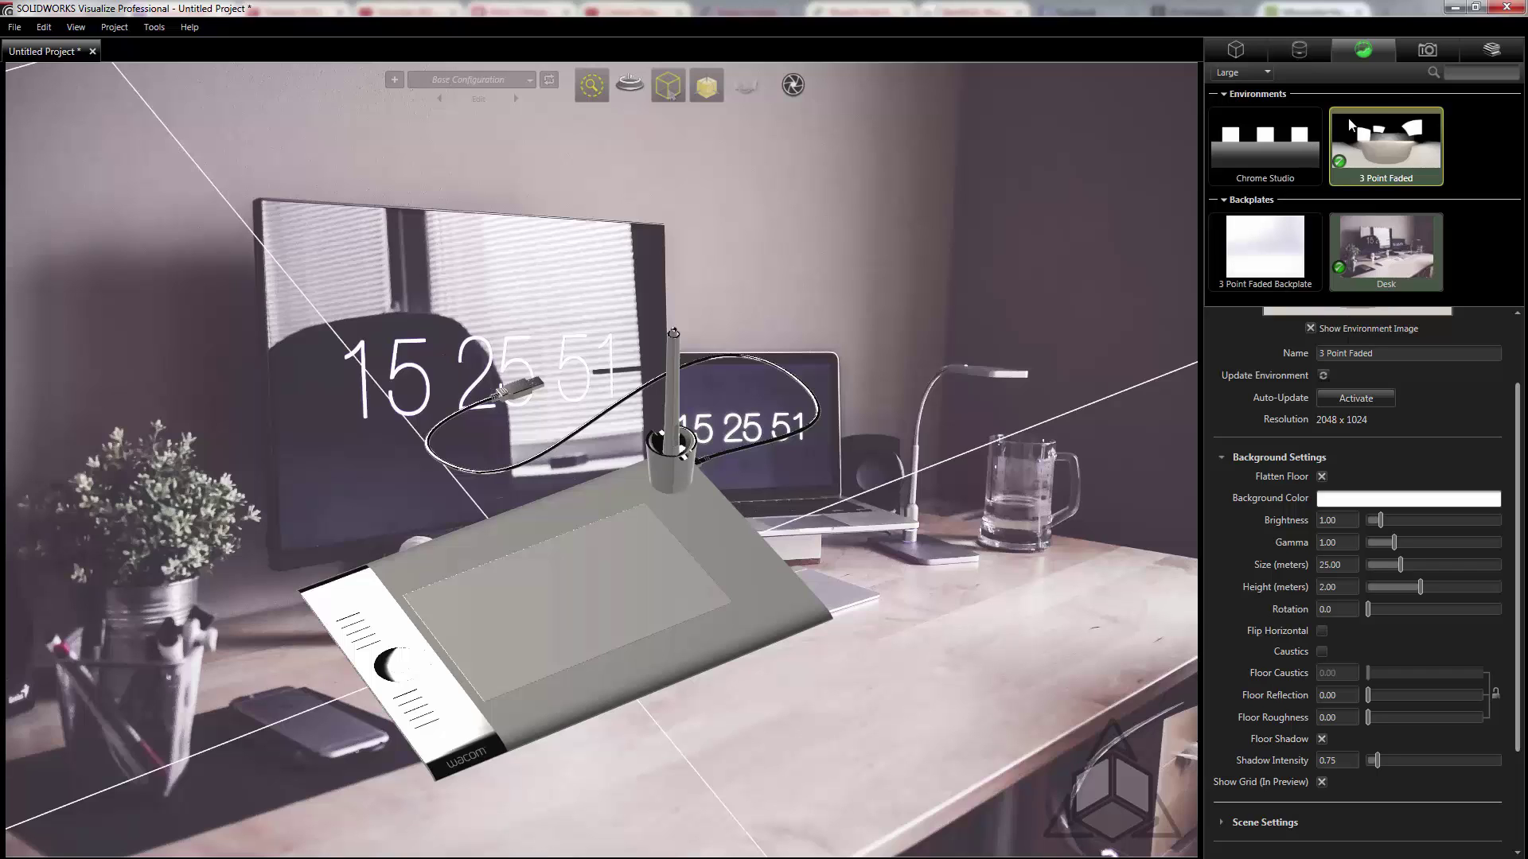
- Orbit, zoom, pan and dolly the camera to match the desk grid, reaching perspective 72.97 and 36.41 mm focal length
{"action": "left_click", "coordinate": [1426, 51]}
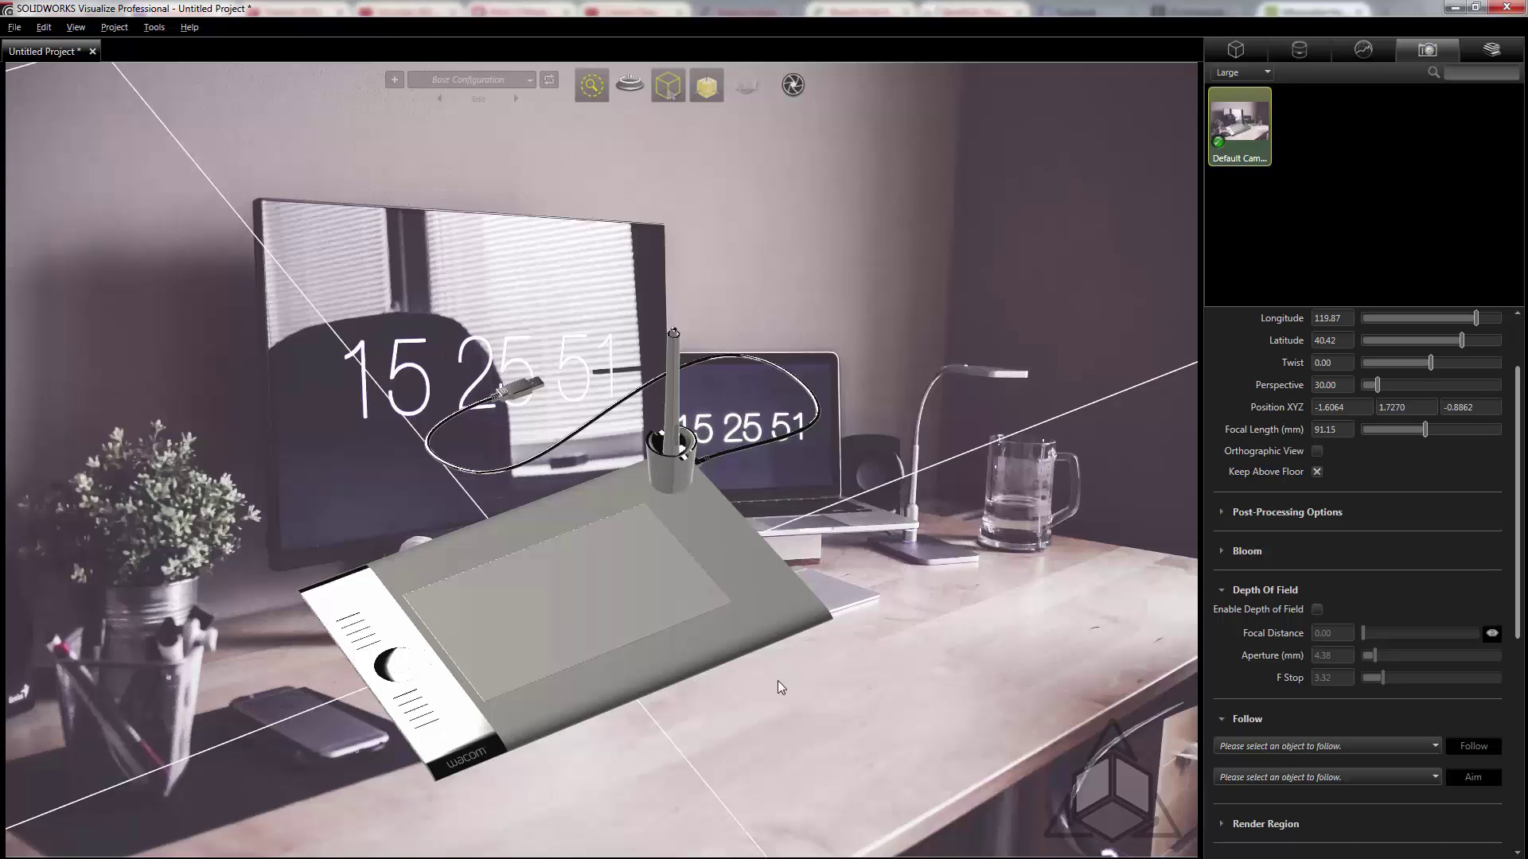
{"action": "left_click_drag", "start_coordinate": [775, 711], "coordinate": [790, 574]}
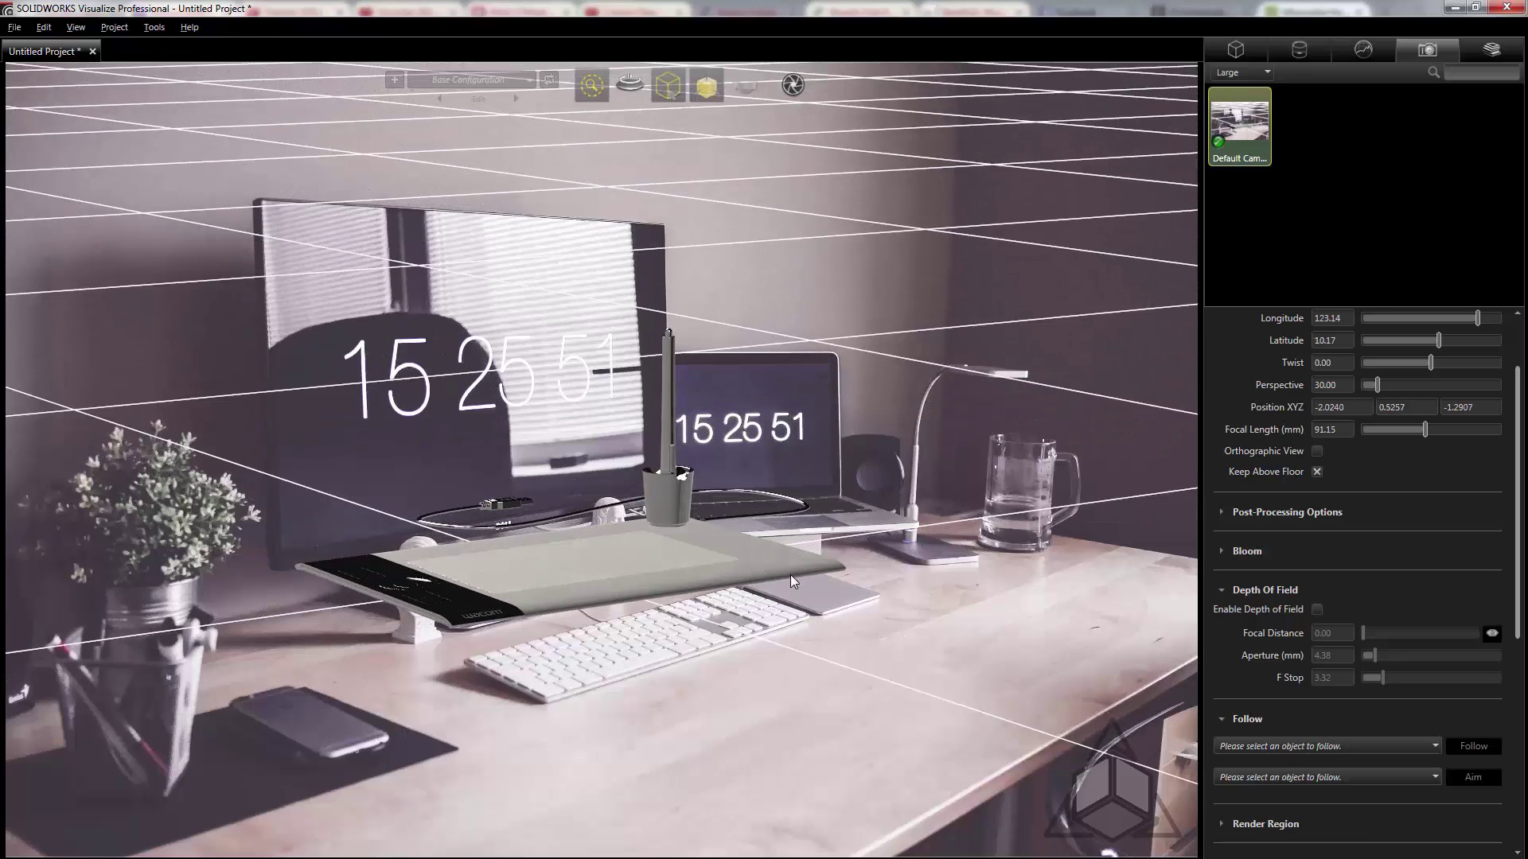
{"action": "scroll", "coordinate": [791, 574], "scroll_direction": "up", "scroll_amount": 5}
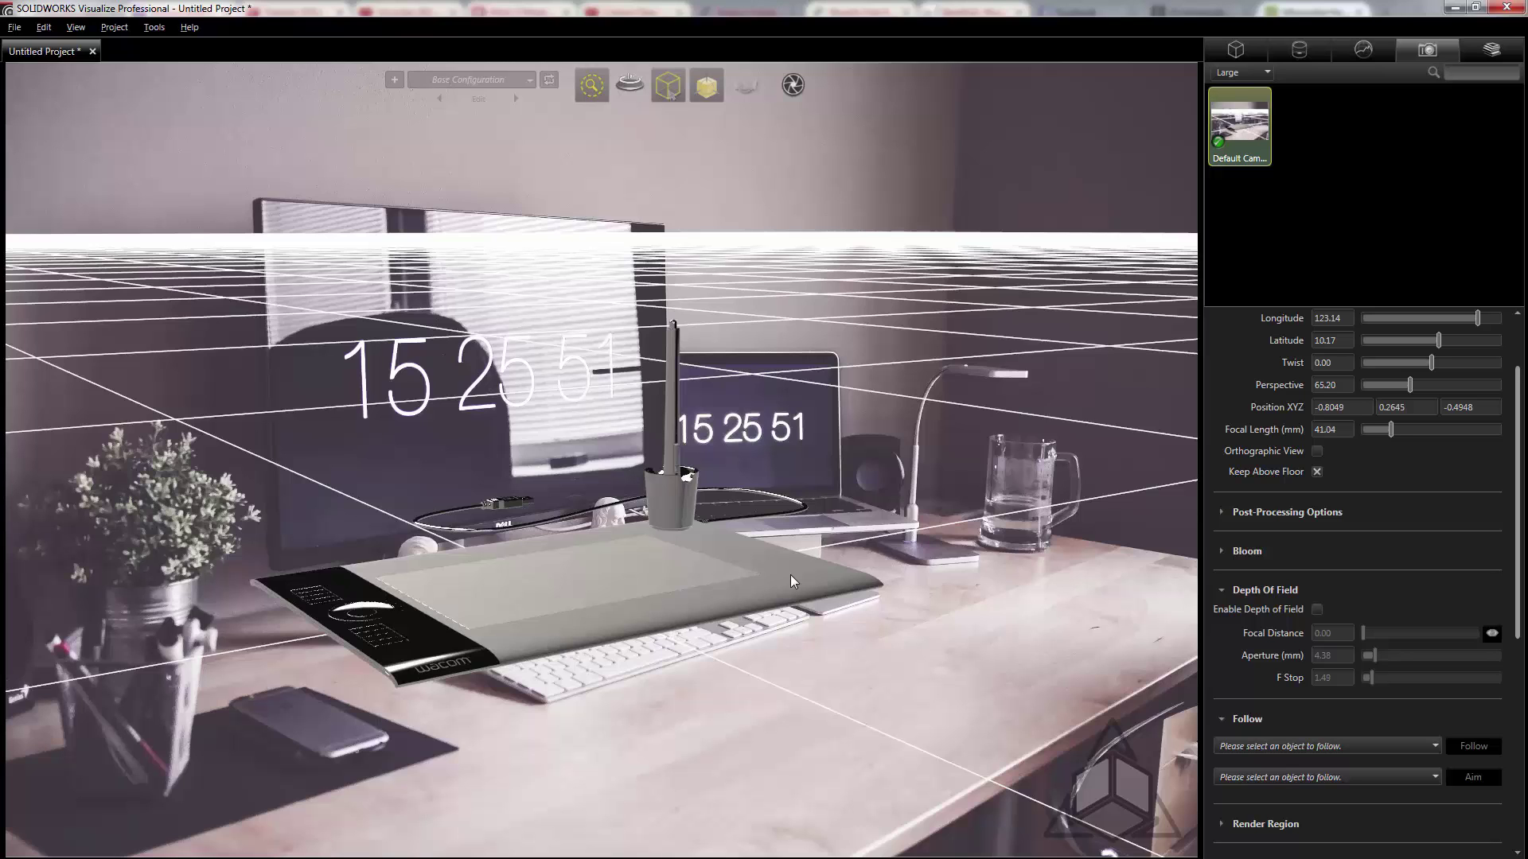
{"action": "scroll", "coordinate": [790, 574], "scroll_direction": "up", "scroll_amount": 3}
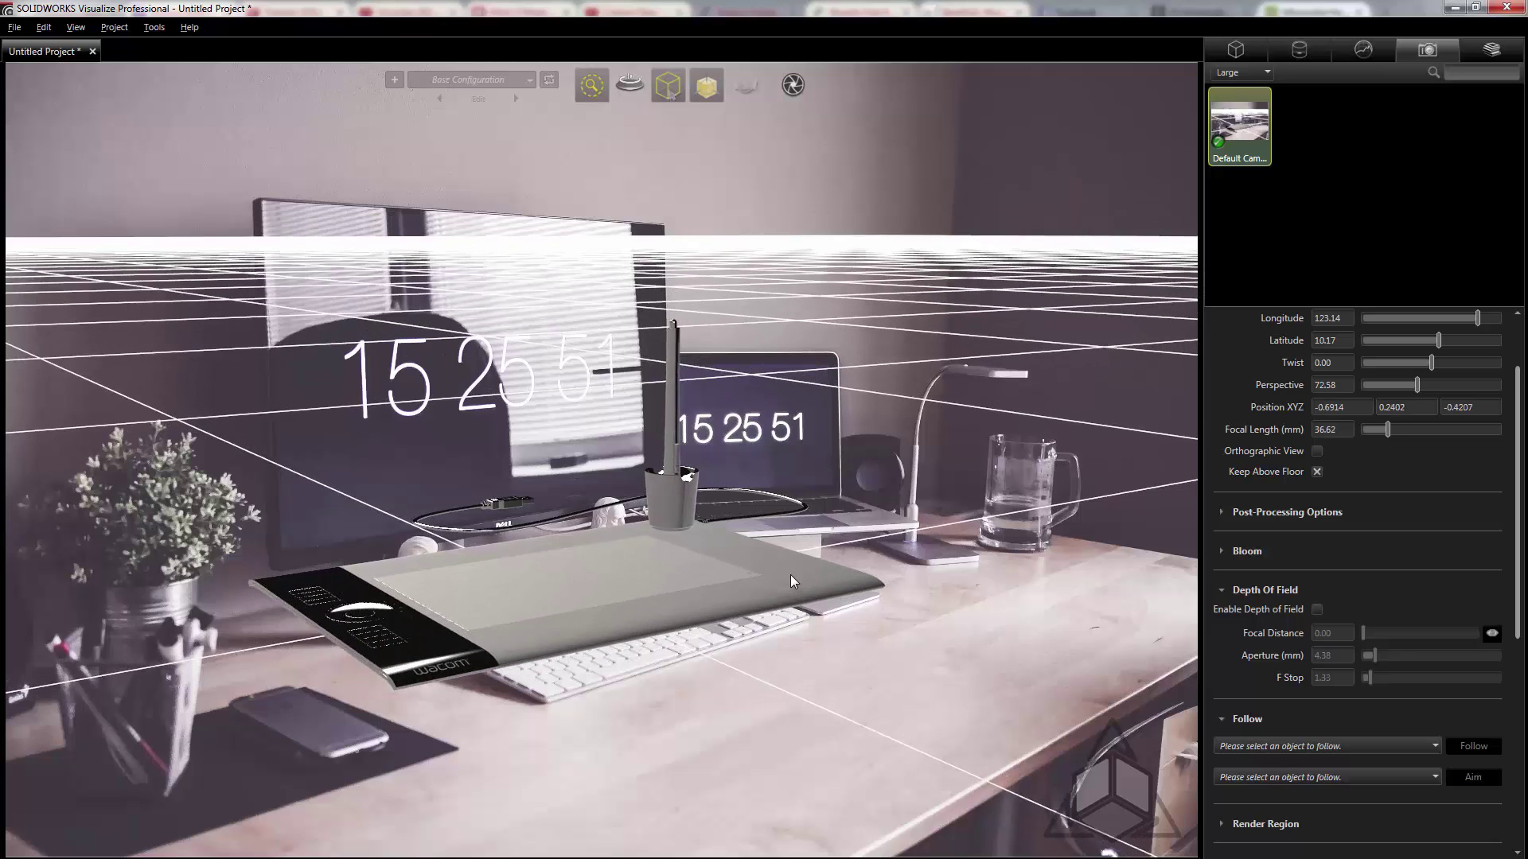
{"action": "scroll", "coordinate": [790, 574], "scroll_direction": "up", "scroll_amount": 1}
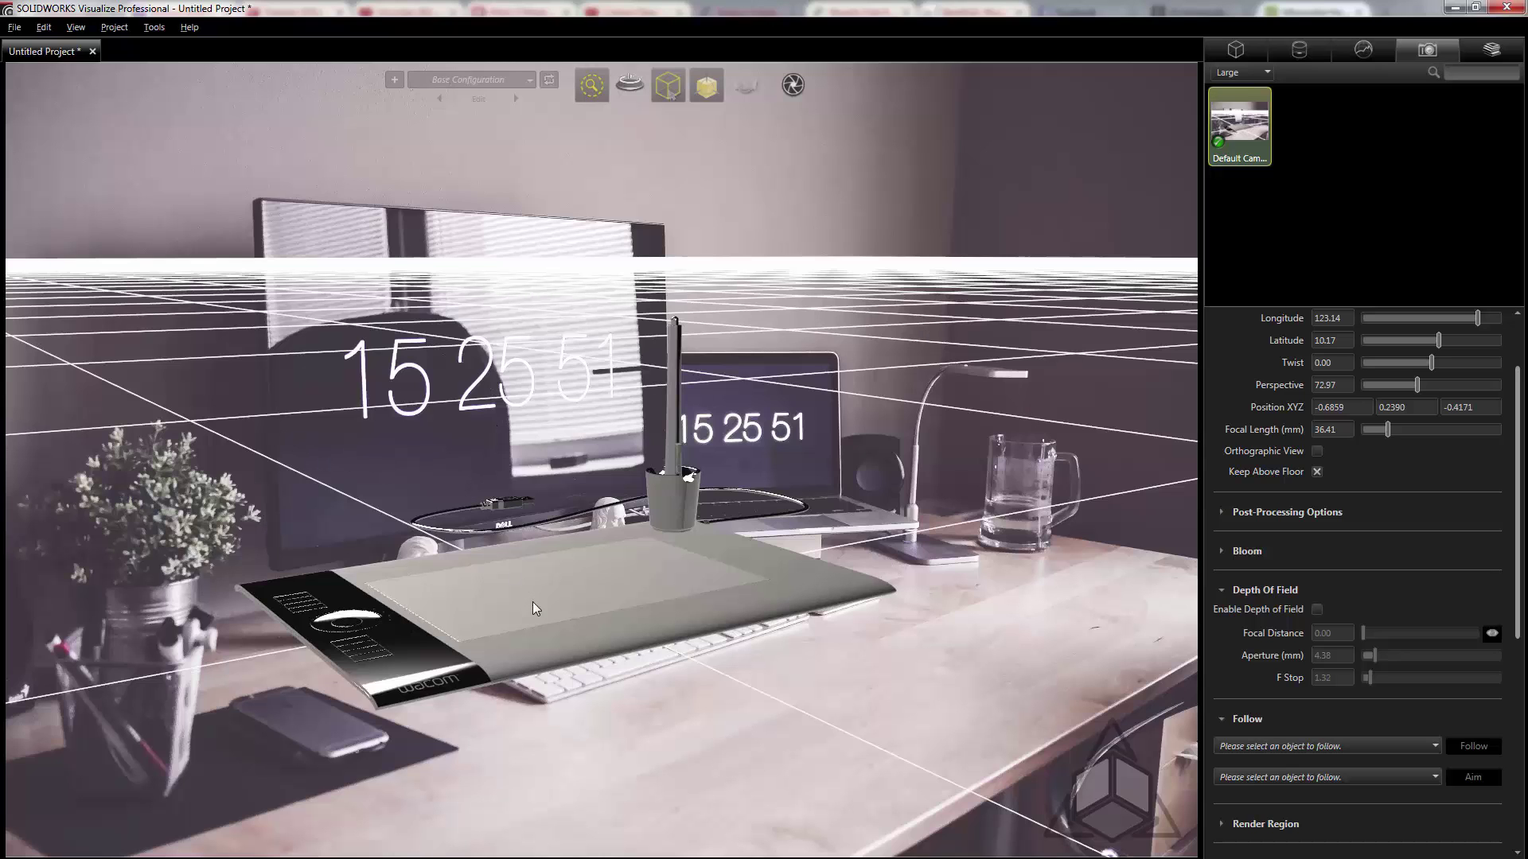
{"action": "middle_click_drag", "start_coordinate": [514, 624], "coordinate": [744, 625]}
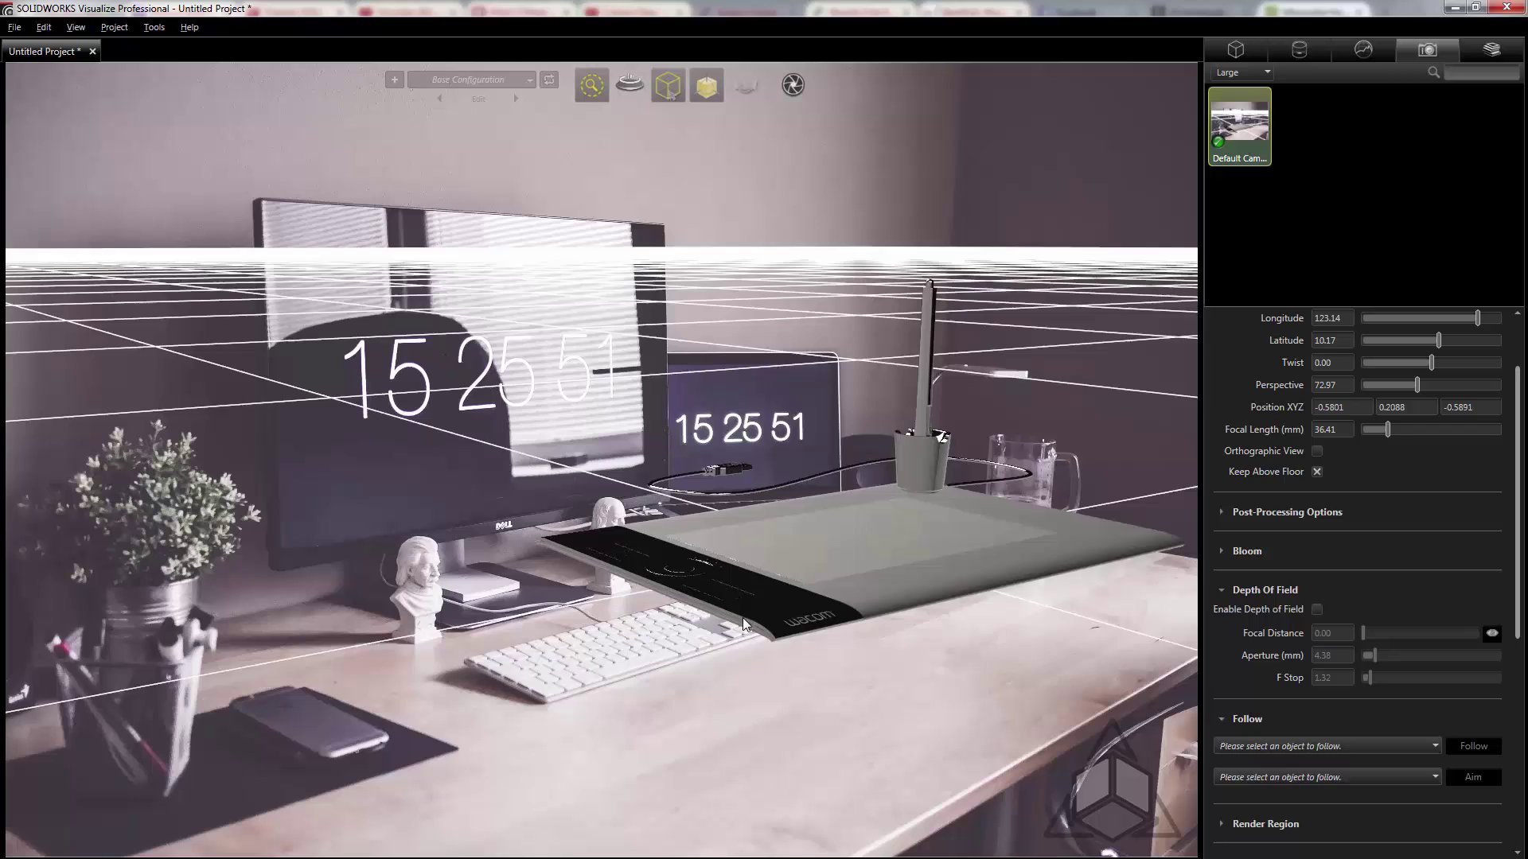
{"action": "right_click_drag", "start_coordinate": [744, 624], "coordinate": [752, 708]}
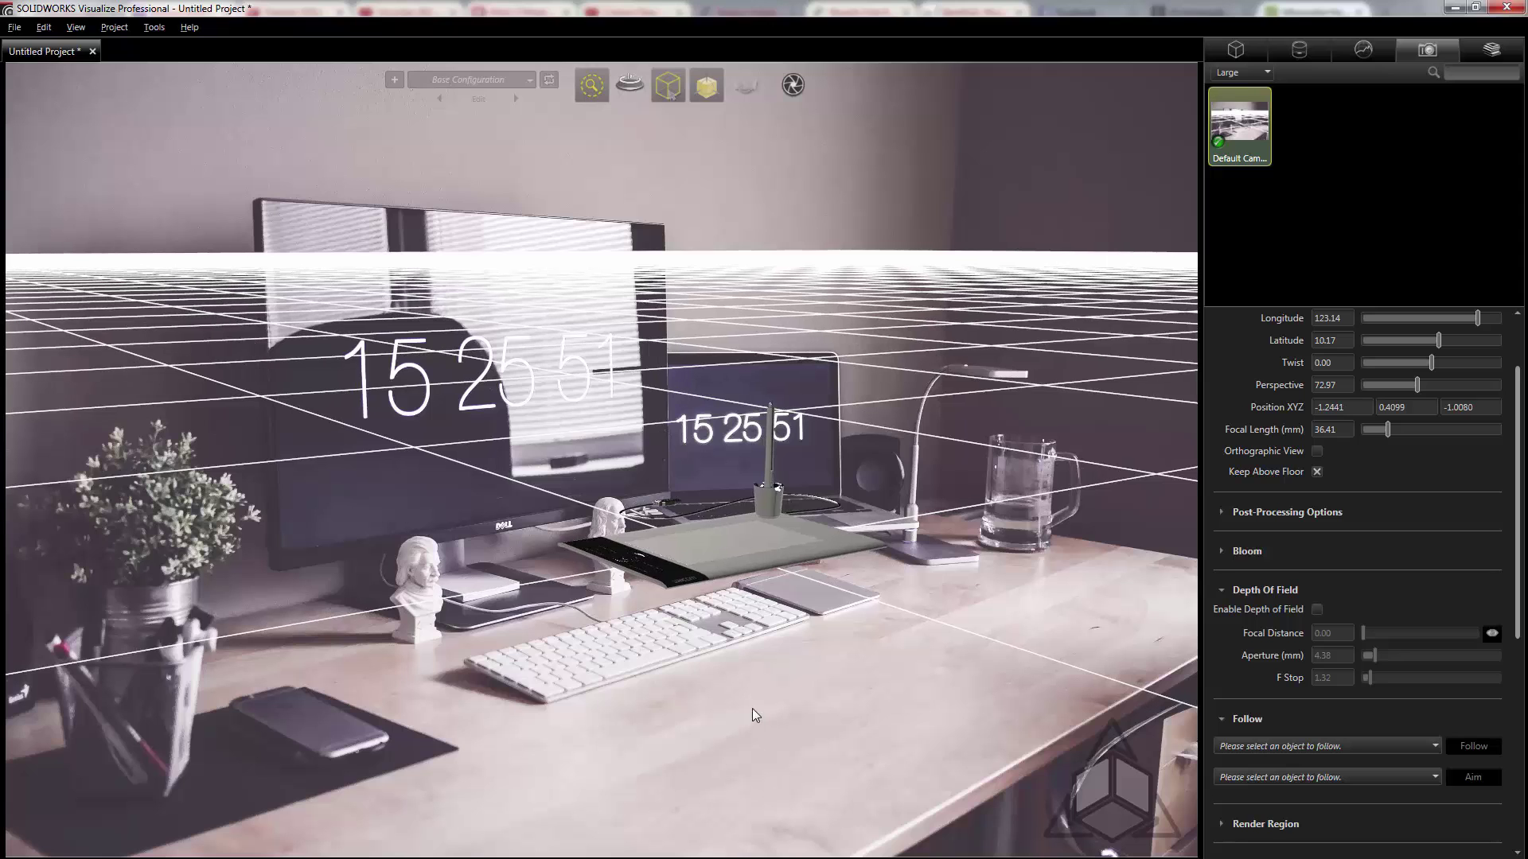
- Orbit, zoom and tilt the camera to perspective 94.54, 27.42 mm focal length, latitude 7.59
{"action": "left_click_drag", "start_coordinate": [758, 662], "coordinate": [614, 667]}
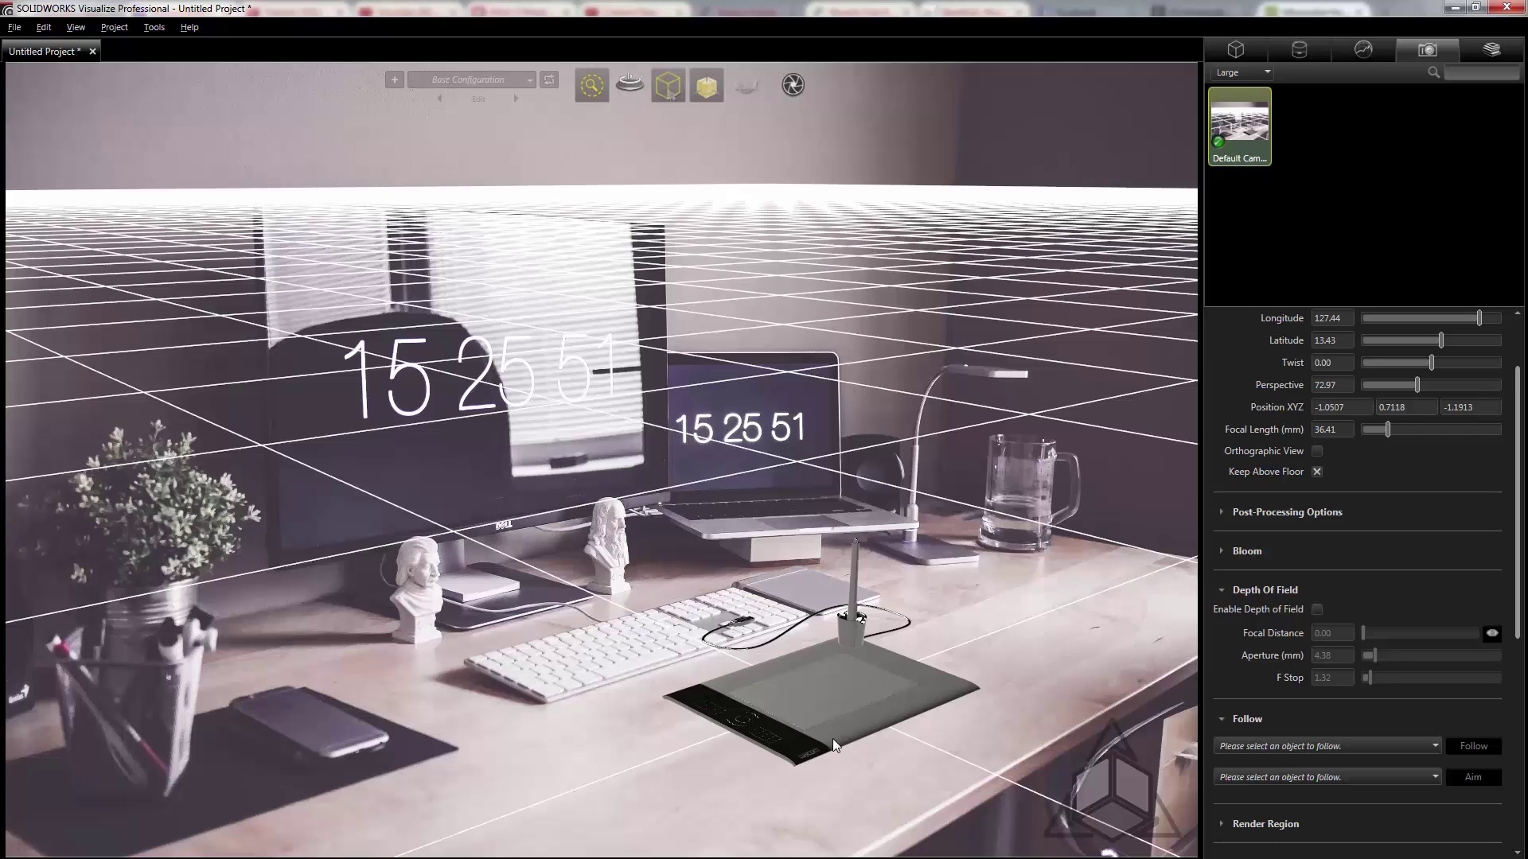
{"action": "scroll", "coordinate": [829, 737], "scroll_direction": "up", "scroll_amount": 5}
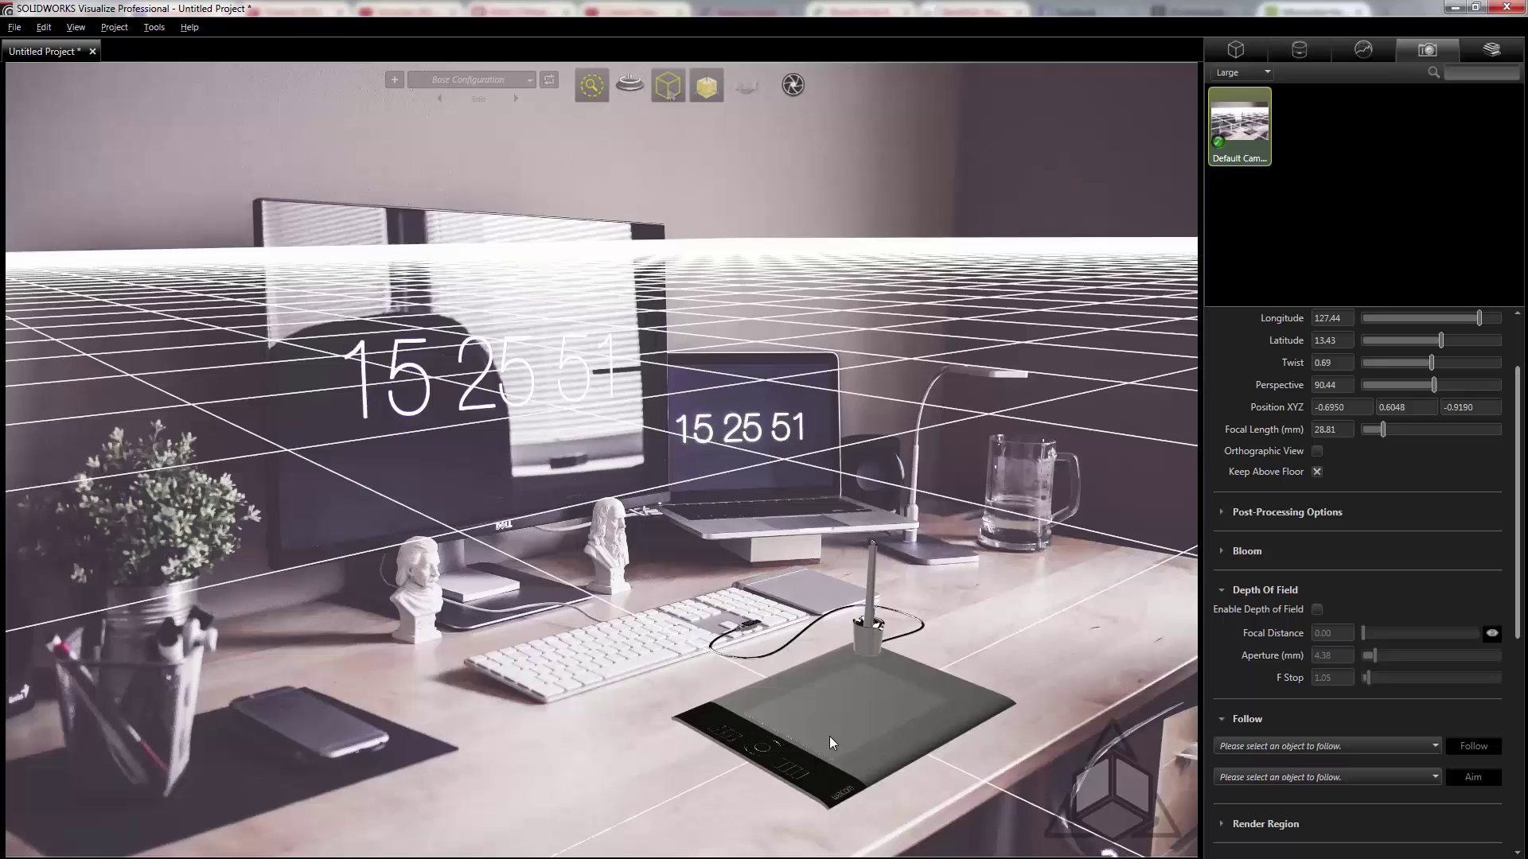
{"action": "left_click_drag", "start_coordinate": [829, 737], "coordinate": [828, 719]}
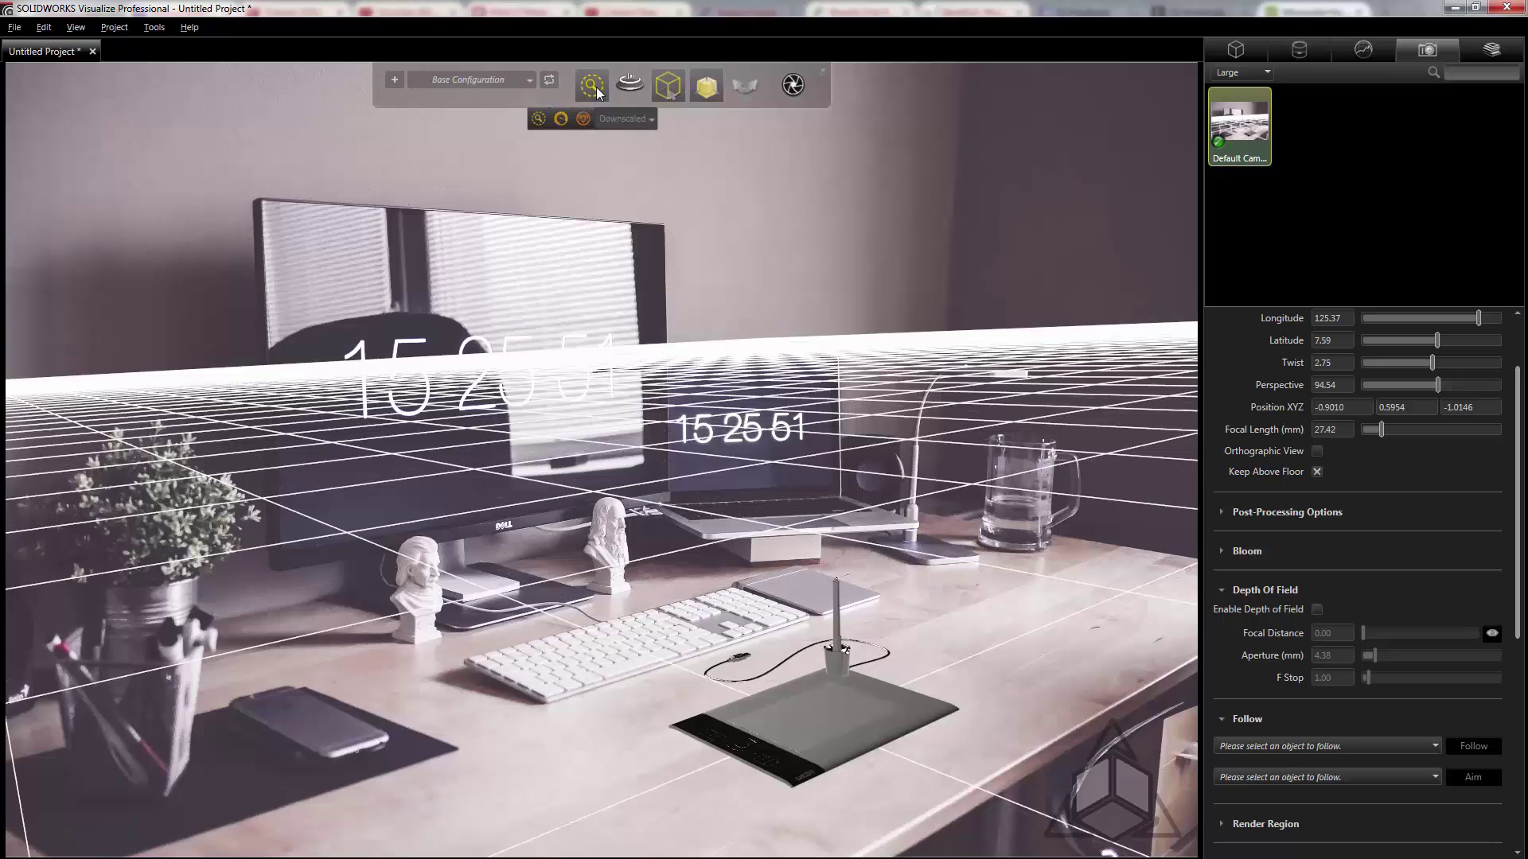
- Switch the viewport render mode to Fast
{"action": "mouse_move", "coordinate": [593, 86]}
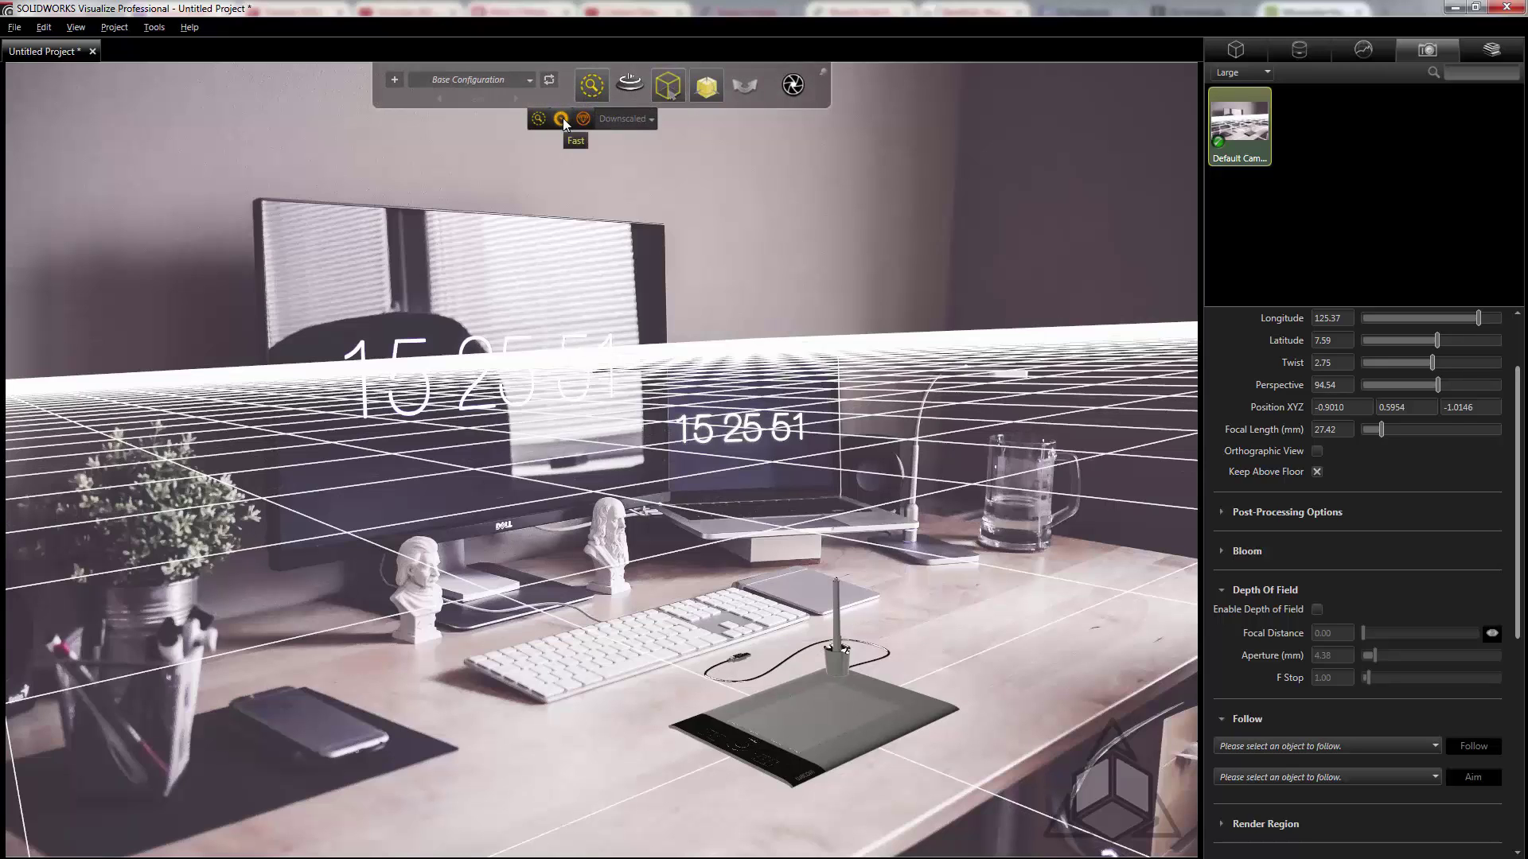
{"action": "left_click", "coordinate": [562, 117]}
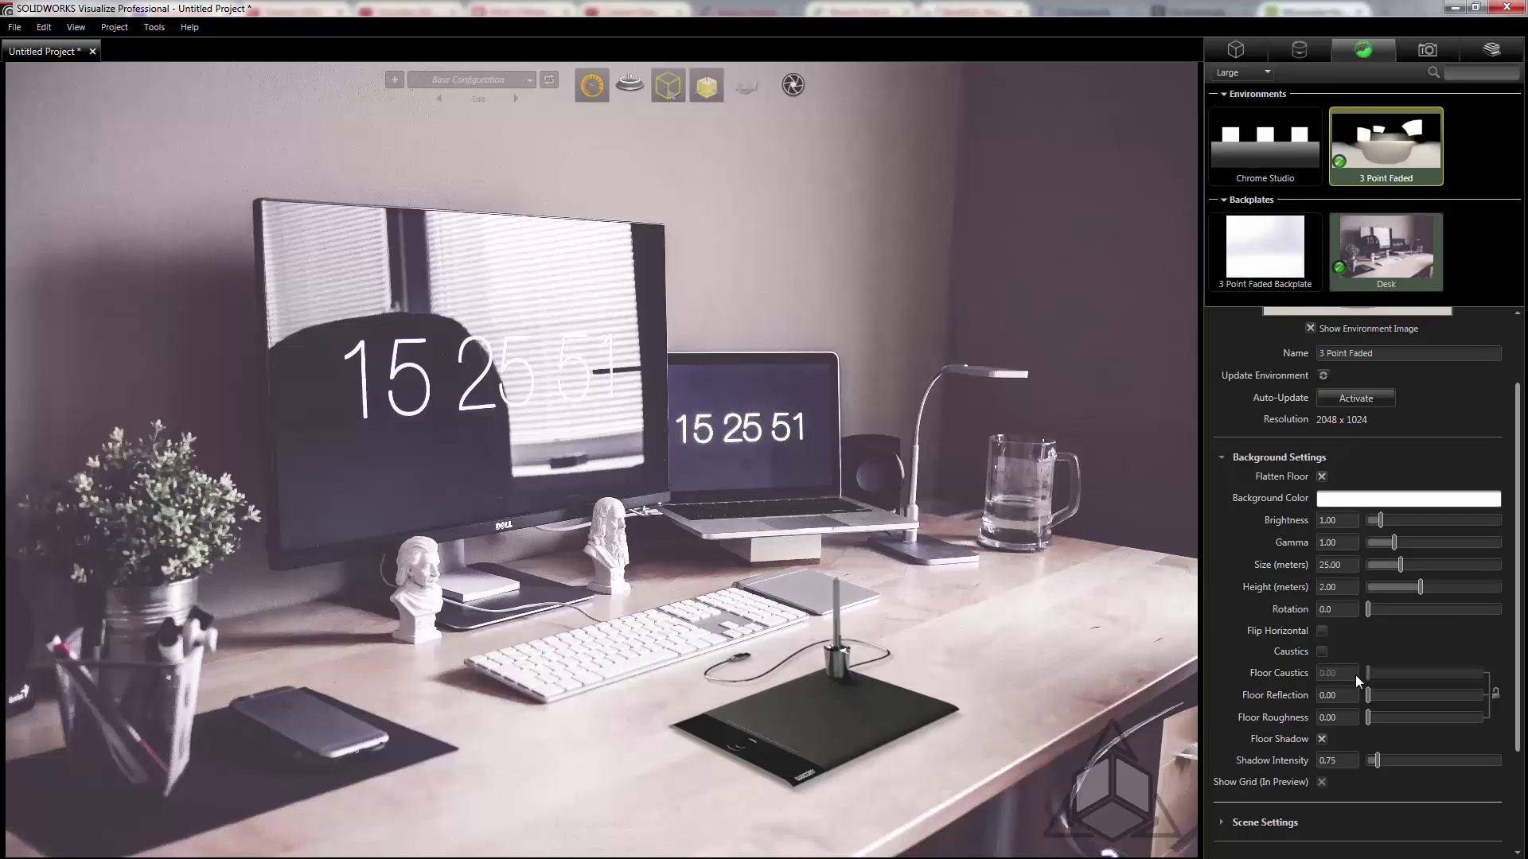
- Drag the background Rotation slider to 222.4 and Brightness down to 0.91
{"action": "left_click_drag", "start_coordinate": [1368, 610], "coordinate": [1447, 614]}
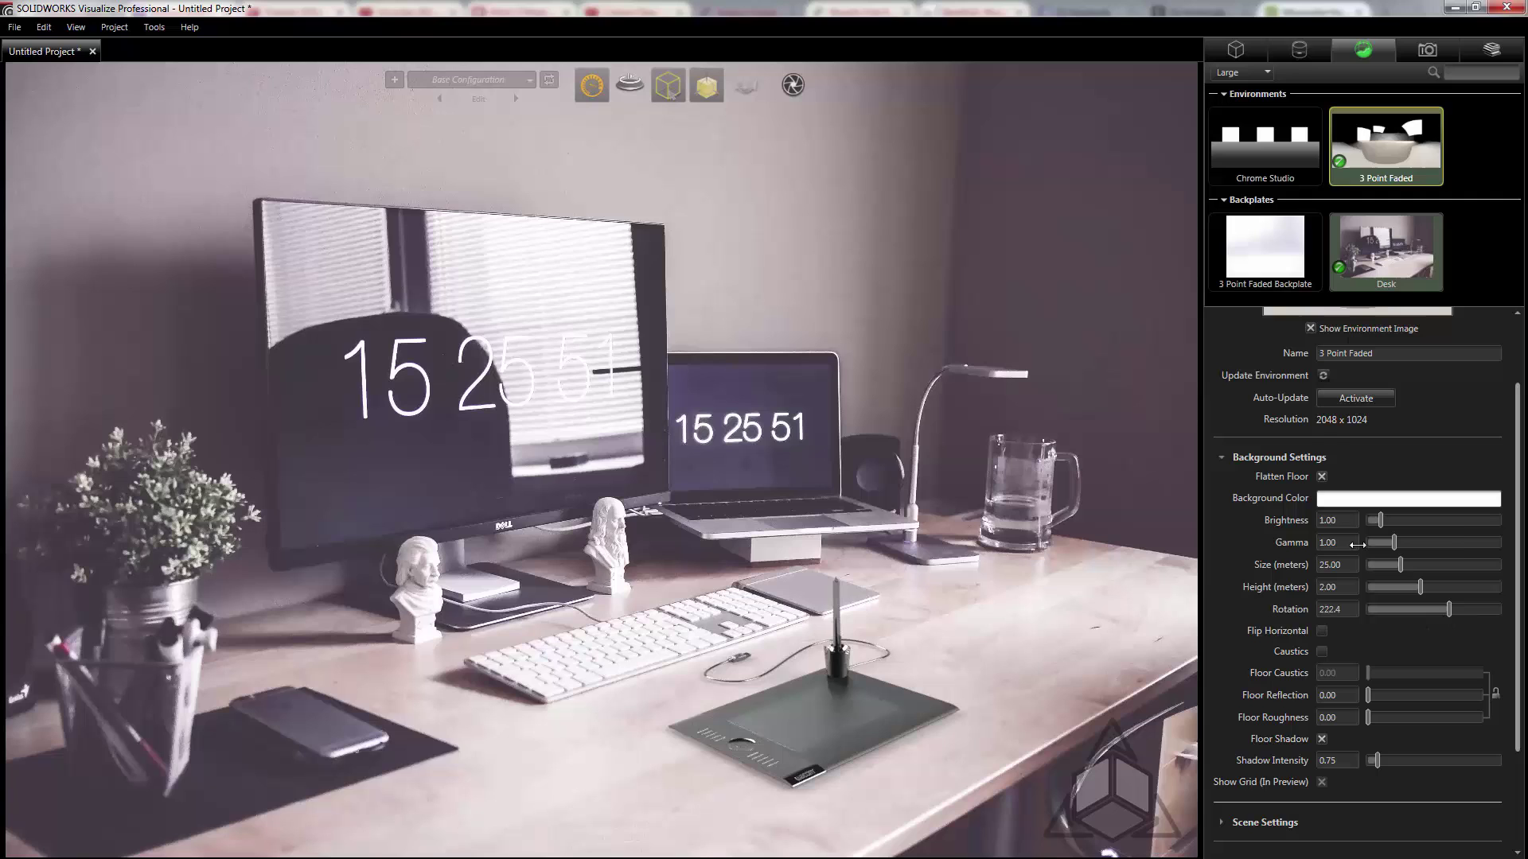
{"action": "mouse_move", "coordinate": [1381, 521]}
{"action": "left_mouse_down"}
{"action": "mouse_move", "coordinate": [1445, 524]}
{"action": "mouse_move", "coordinate": [1366, 523]}
{"action": "left_mouse_up"}
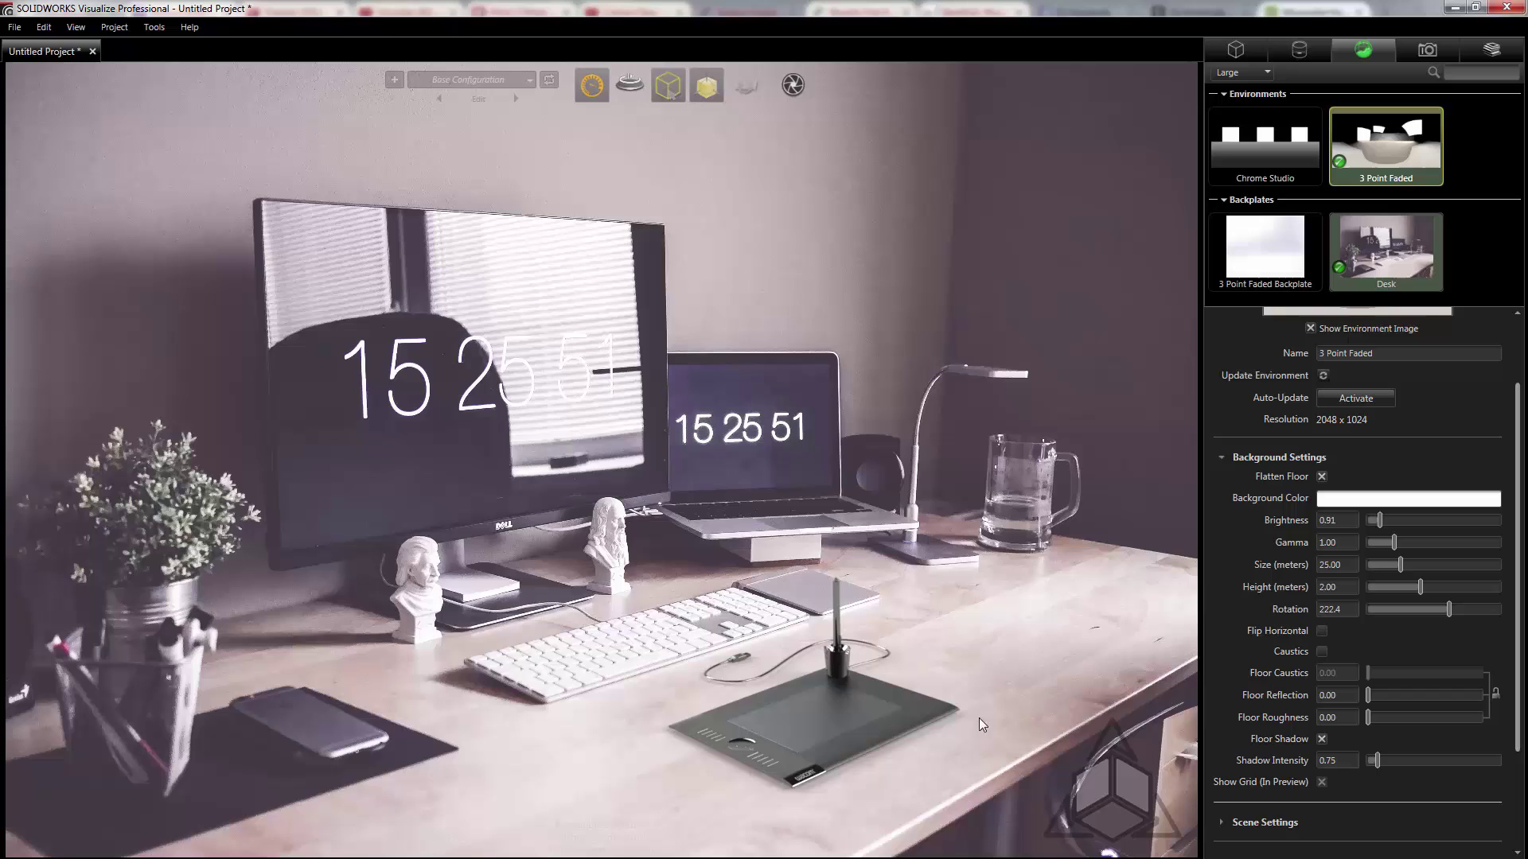
- Change the black high gloss material's colour to pure black, with saturation and value 0
{"action": "left_click", "coordinate": [1298, 53]}
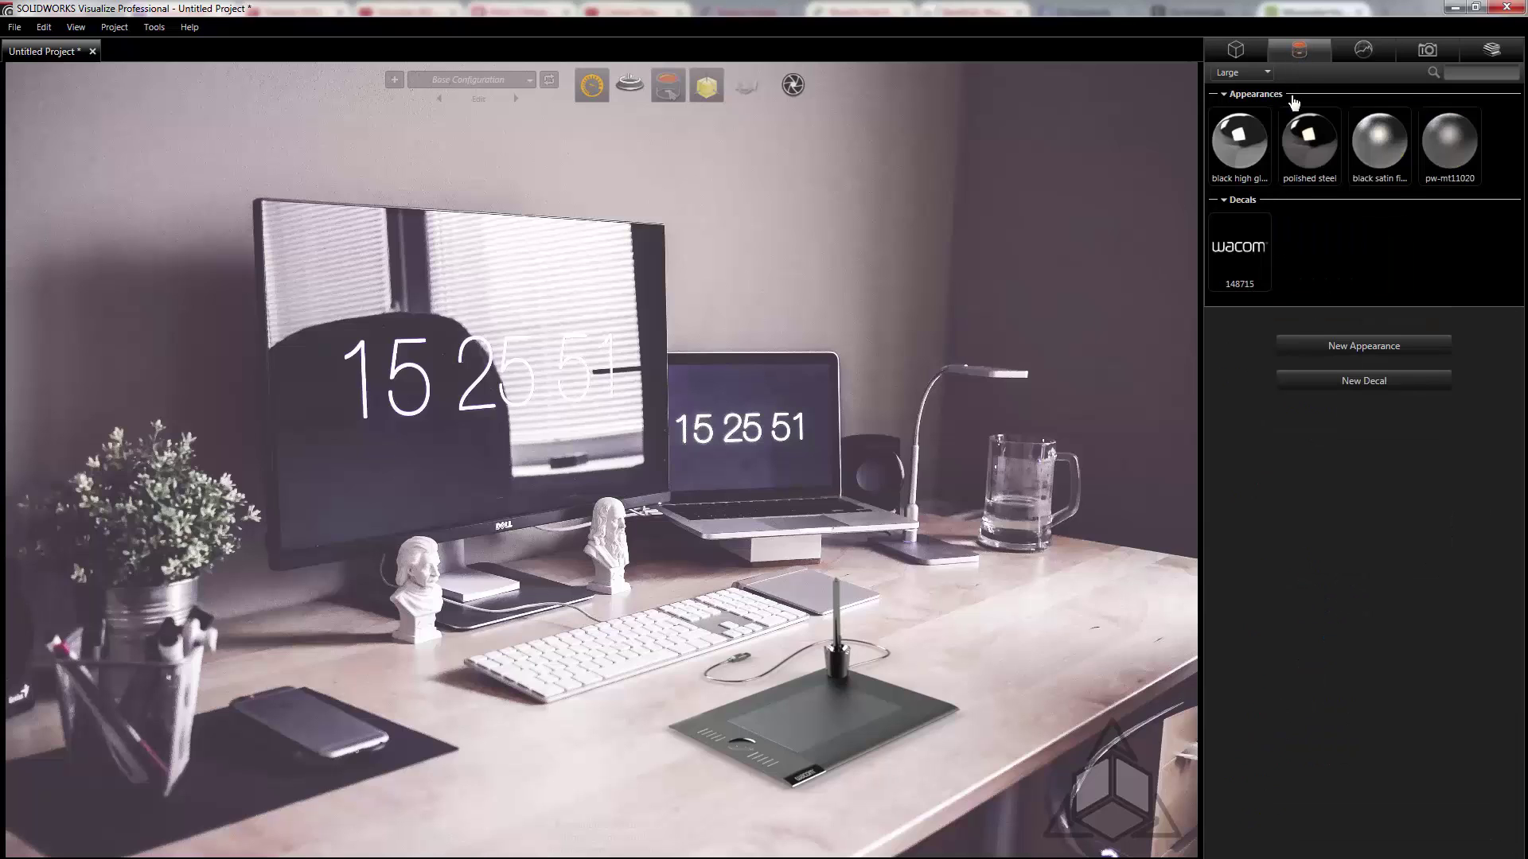
{"action": "left_click", "coordinate": [1260, 145]}
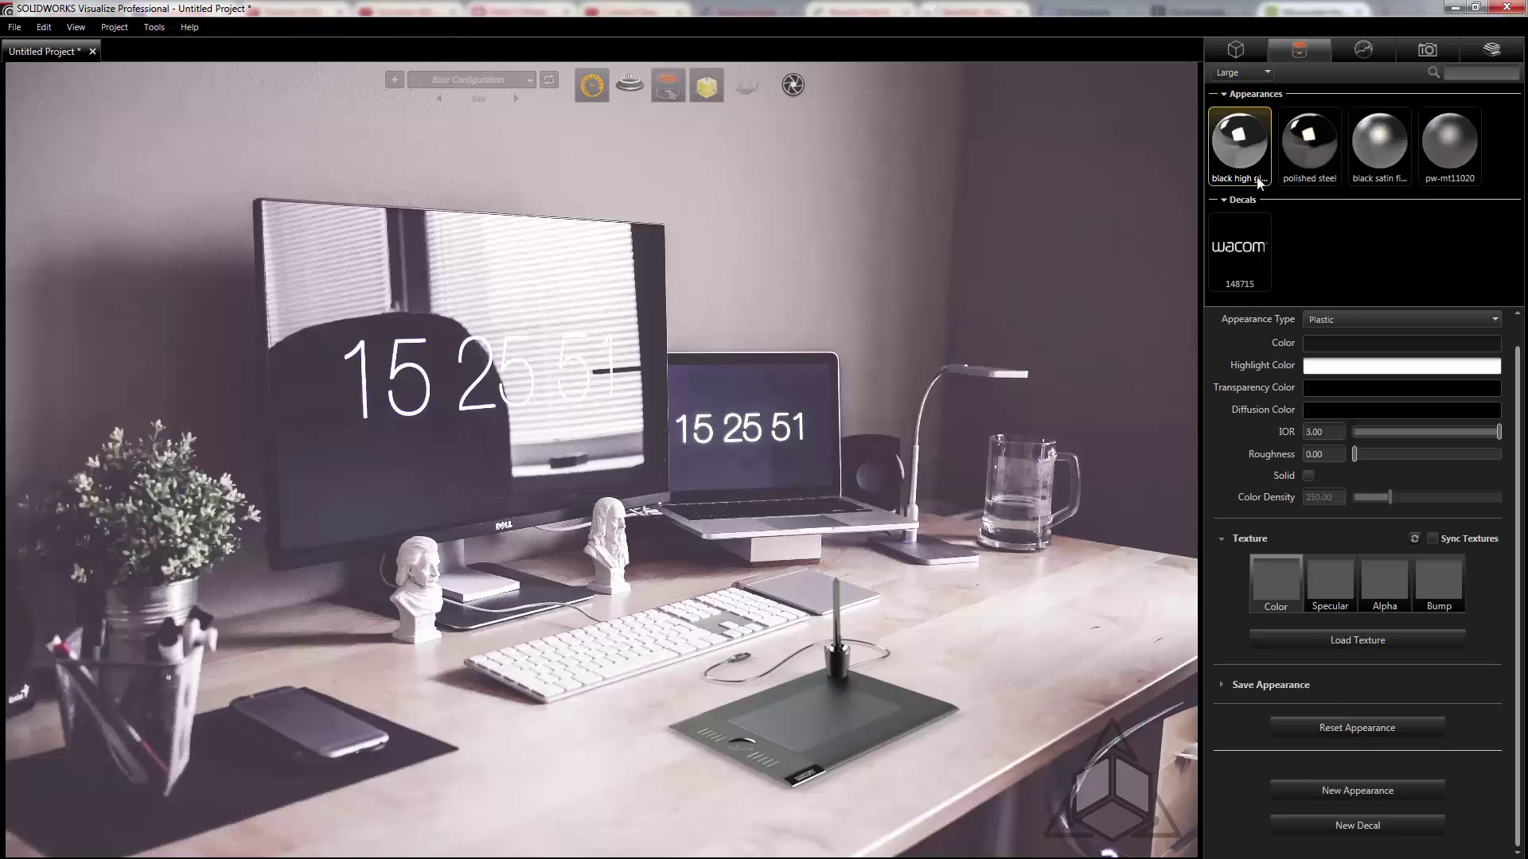
{"action": "left_click", "coordinate": [1315, 346]}
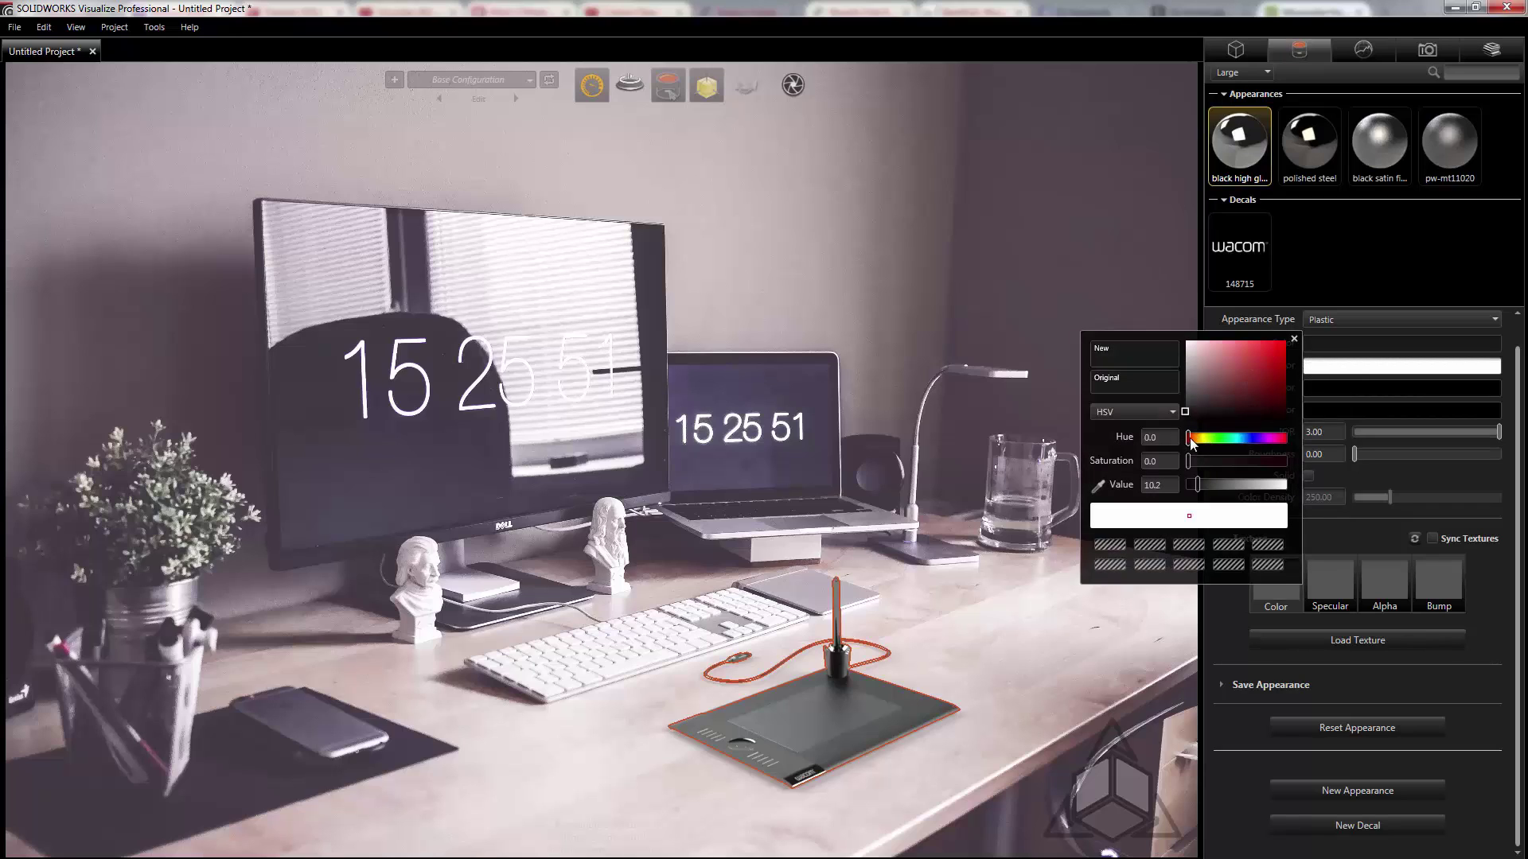
{"action": "left_click_drag", "start_coordinate": [1191, 437], "coordinate": [1267, 444]}
{"action": "left_click", "coordinate": [1212, 406]}
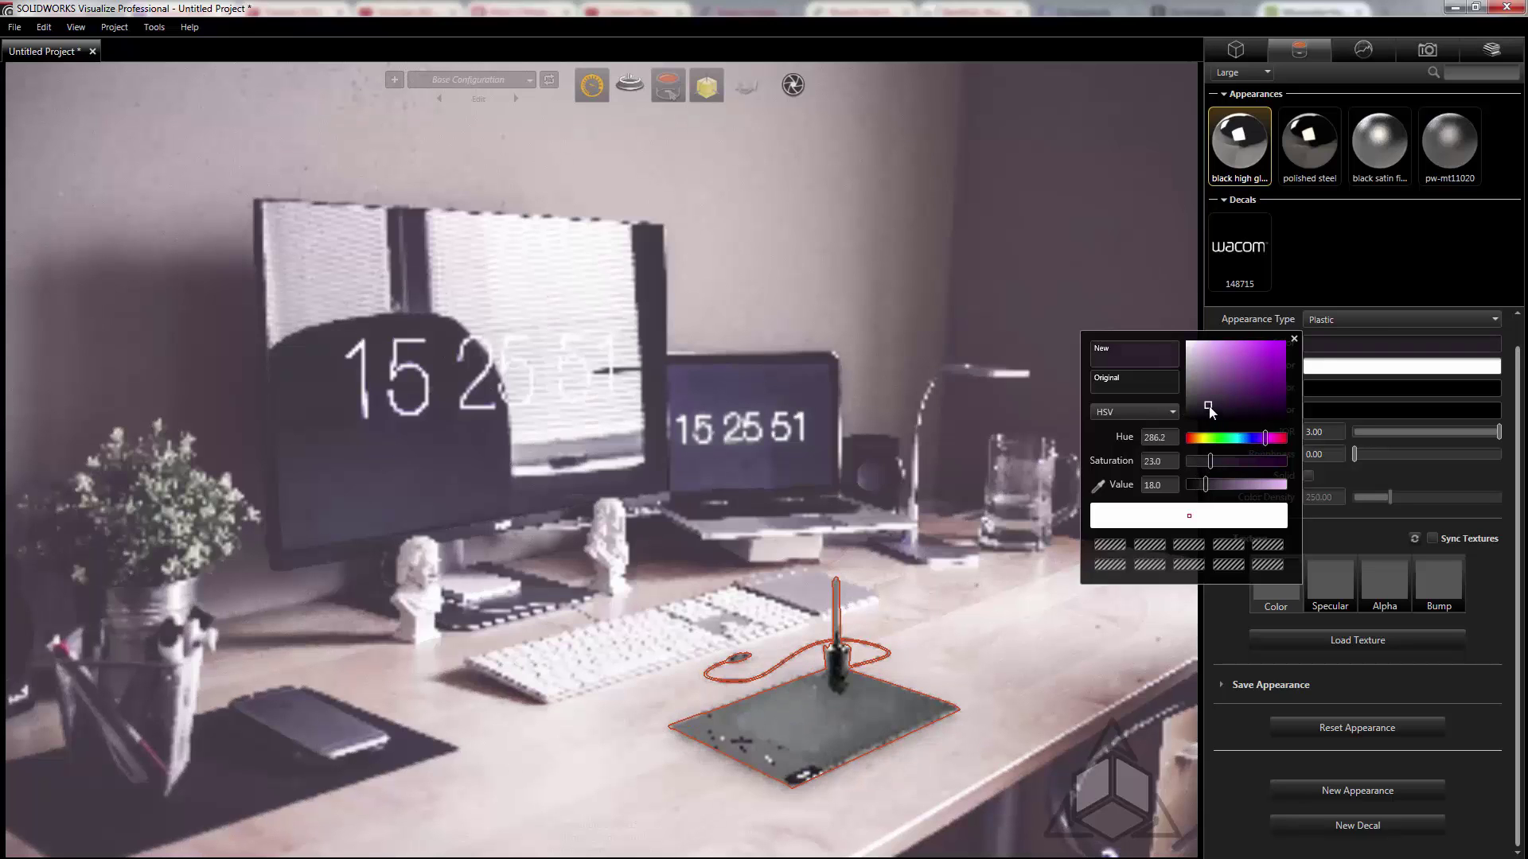
{"action": "left_click", "coordinate": [1213, 407]}
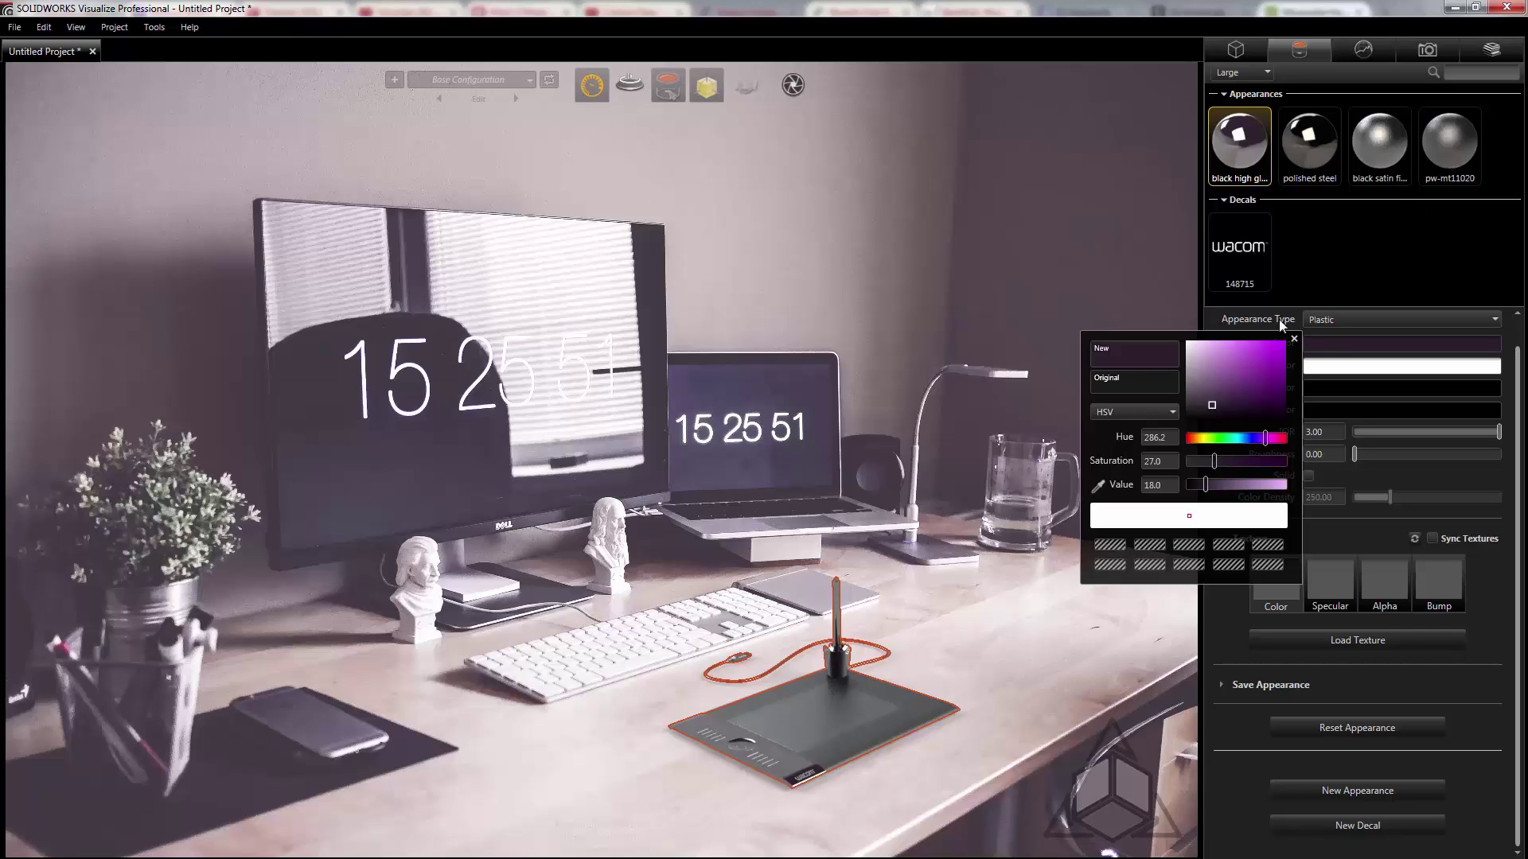
{"action": "left_click_drag", "start_coordinate": [1212, 409], "coordinate": [1185, 420]}
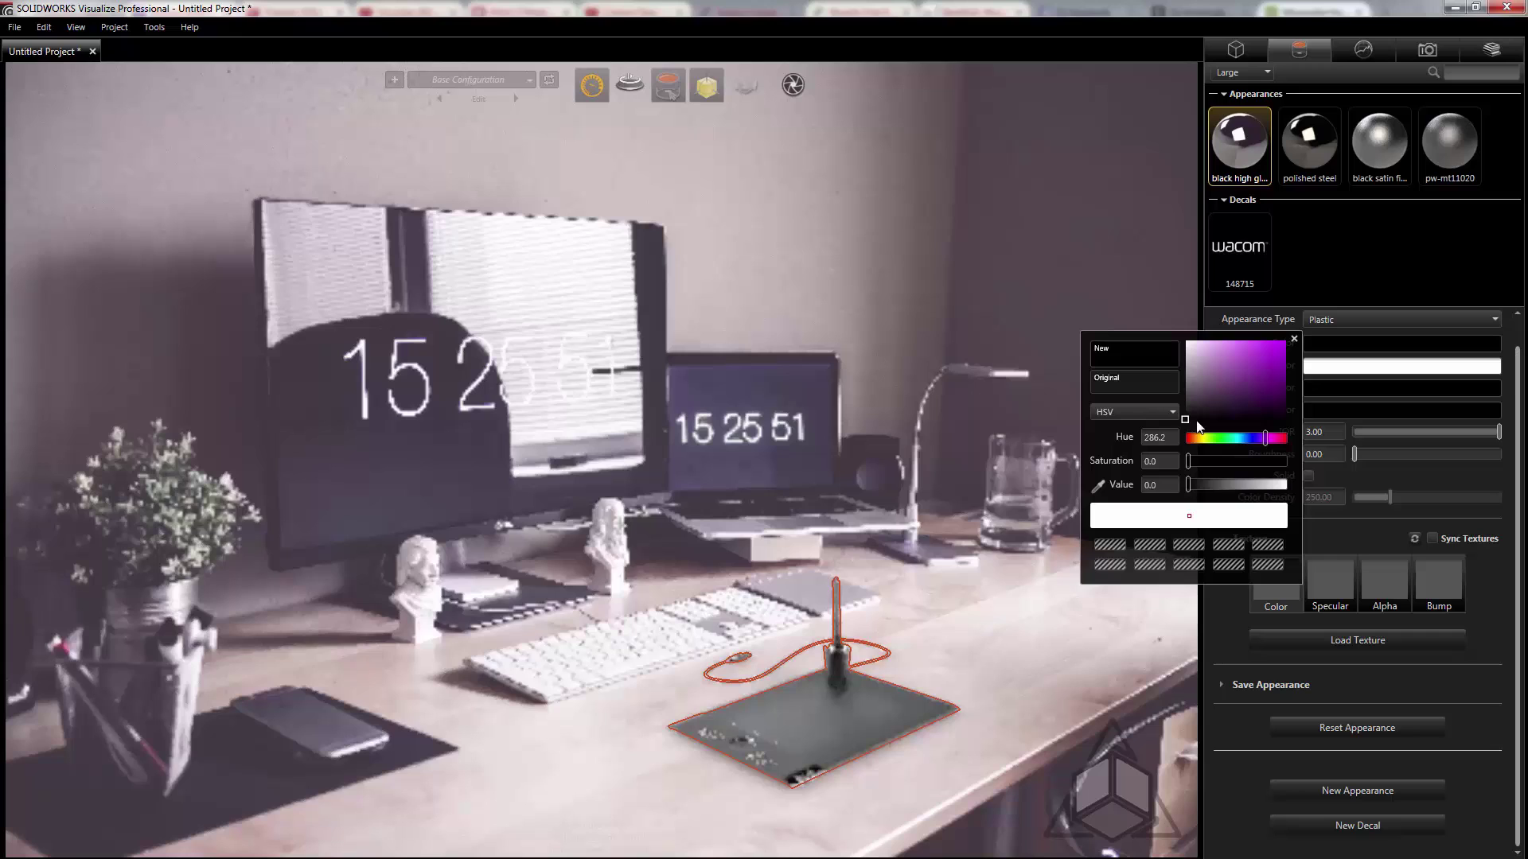
{"action": "left_click", "coordinate": [1297, 341]}
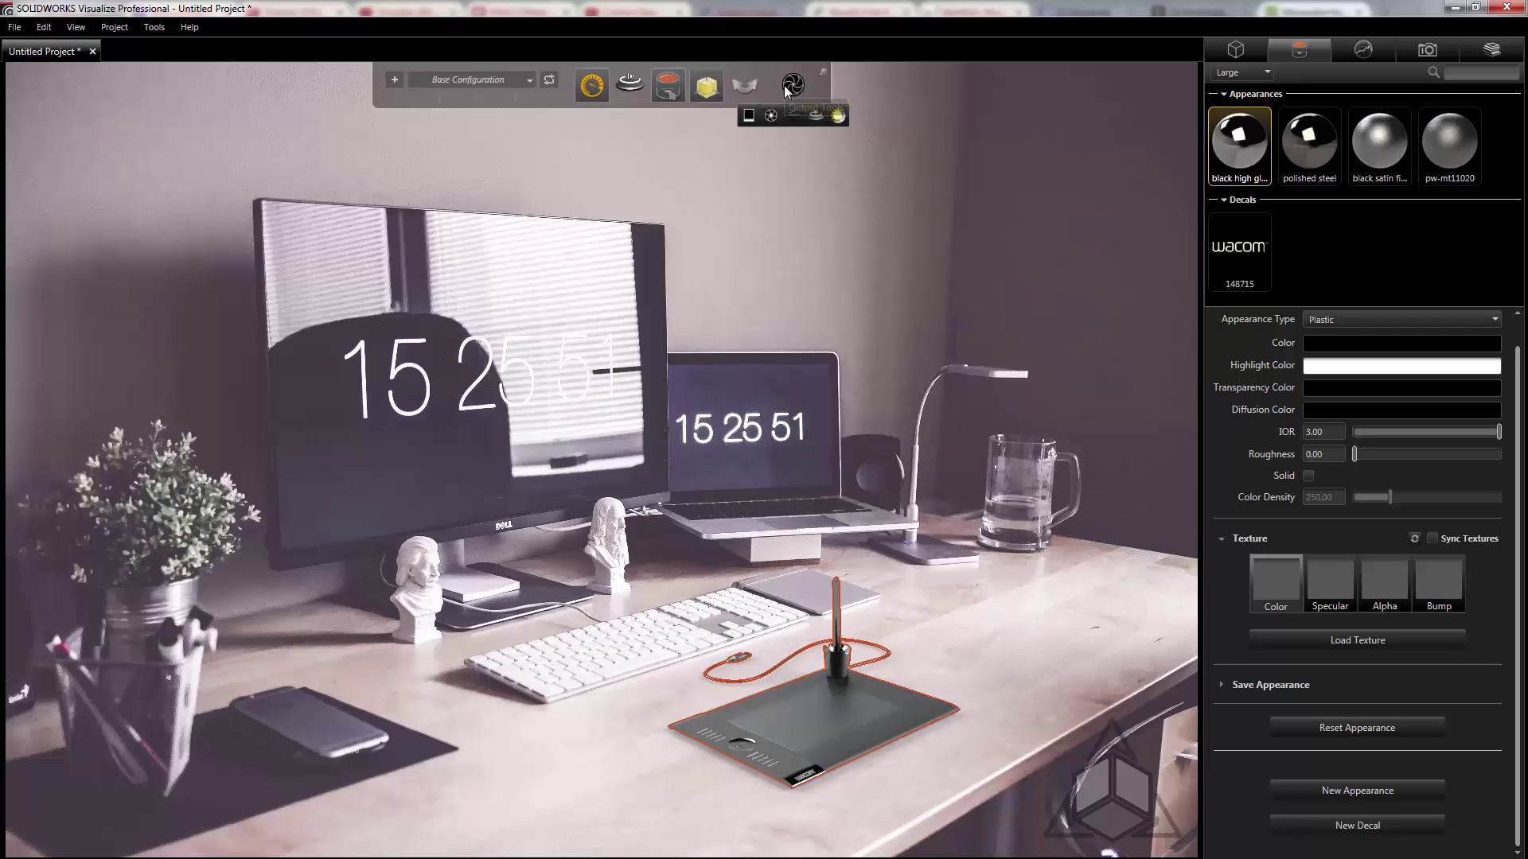
- Choose the Fast renderer in Render output settings for a 2400 x 1601 PNG with alpha
{"action": "mouse_move", "coordinate": [785, 84]}
{"action": "left_click", "coordinate": [771, 116]}
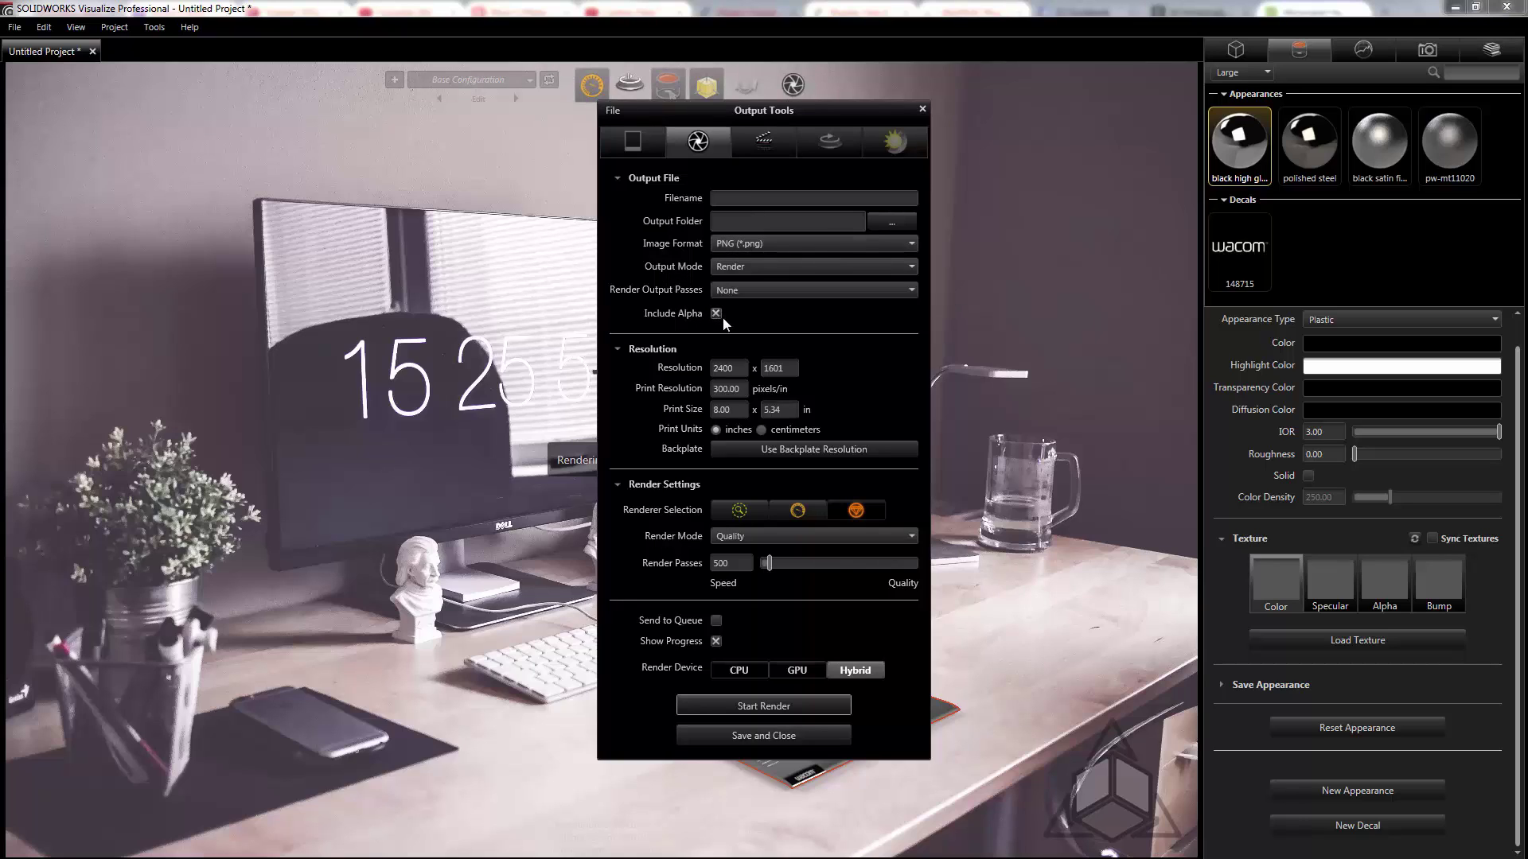
{"action": "left_click", "coordinate": [796, 512]}
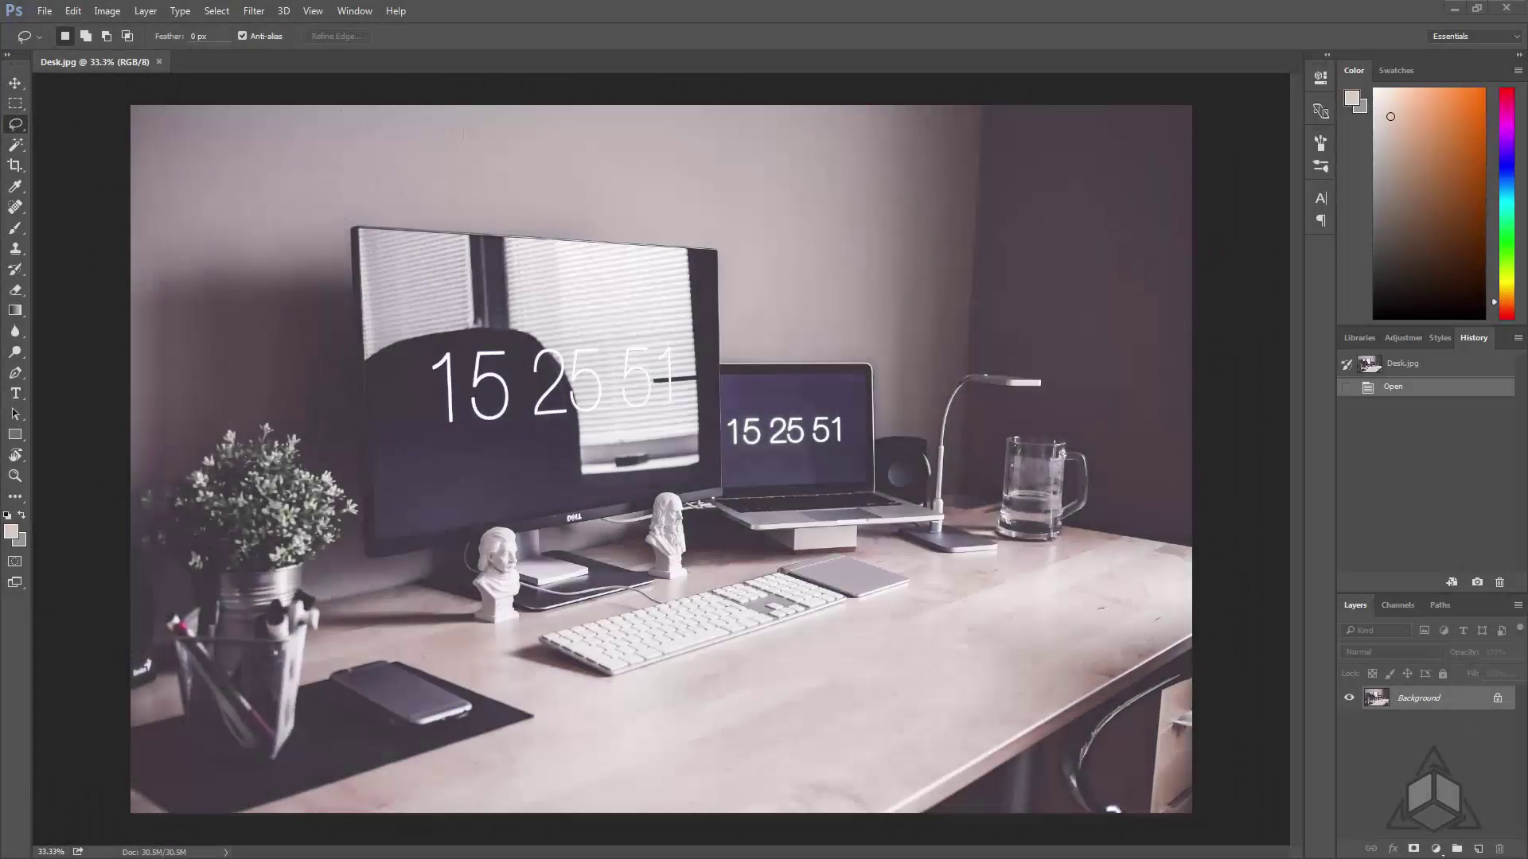
- Place the rendered tablet on Desk.jpg as the Wacom 2 layer and toggle its visibility to compare
{"action": "left_click_drag", "start_coordinate": [1527, 477], "coordinate": [672, 613]}
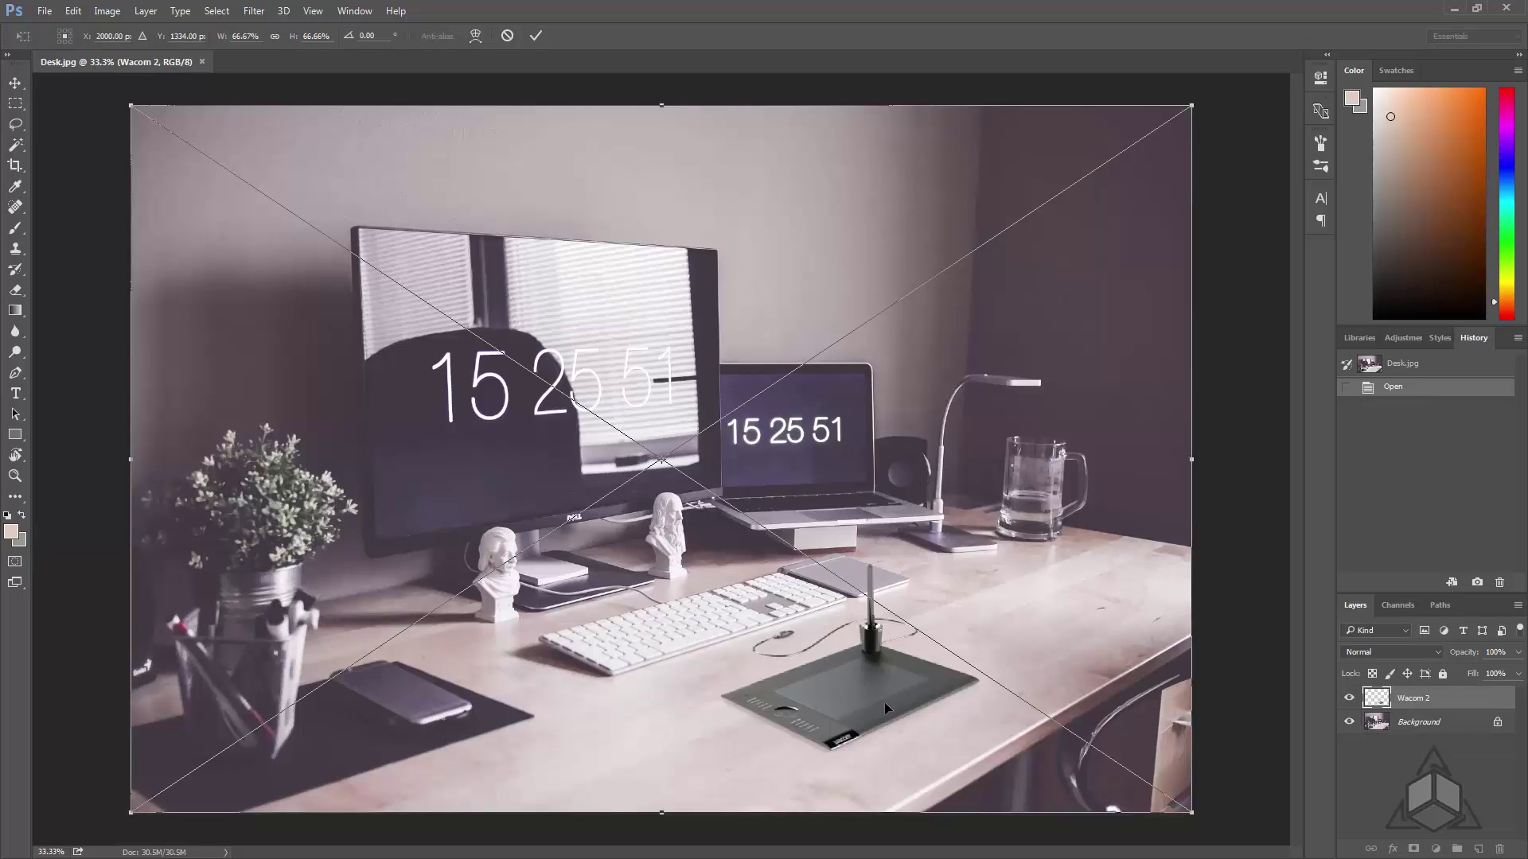
{"action": "key", "text": "Return"}
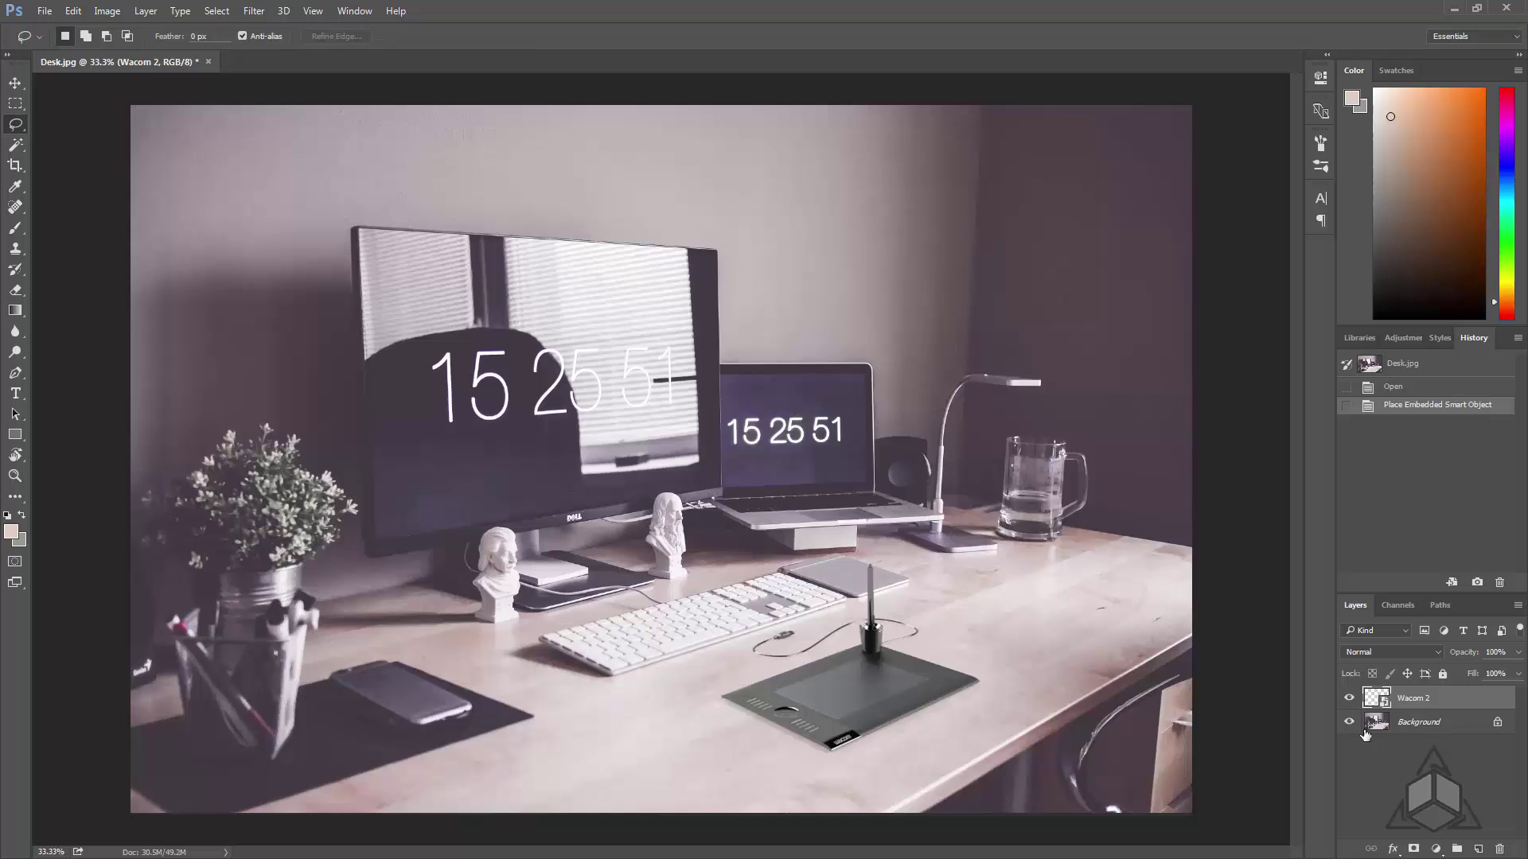
{"action": "left_click", "coordinate": [1349, 698]}
{"action": "left_click", "coordinate": [1349, 699]}
- Colorize the Wacom 2 tablet with Hue 255 and Saturation 12 in Hue/Saturation
{"action": "left_click", "coordinate": [107, 10]}
{"action": "mouse_move", "coordinate": [135, 48]}
{"action": "left_click", "coordinate": [342, 162]}
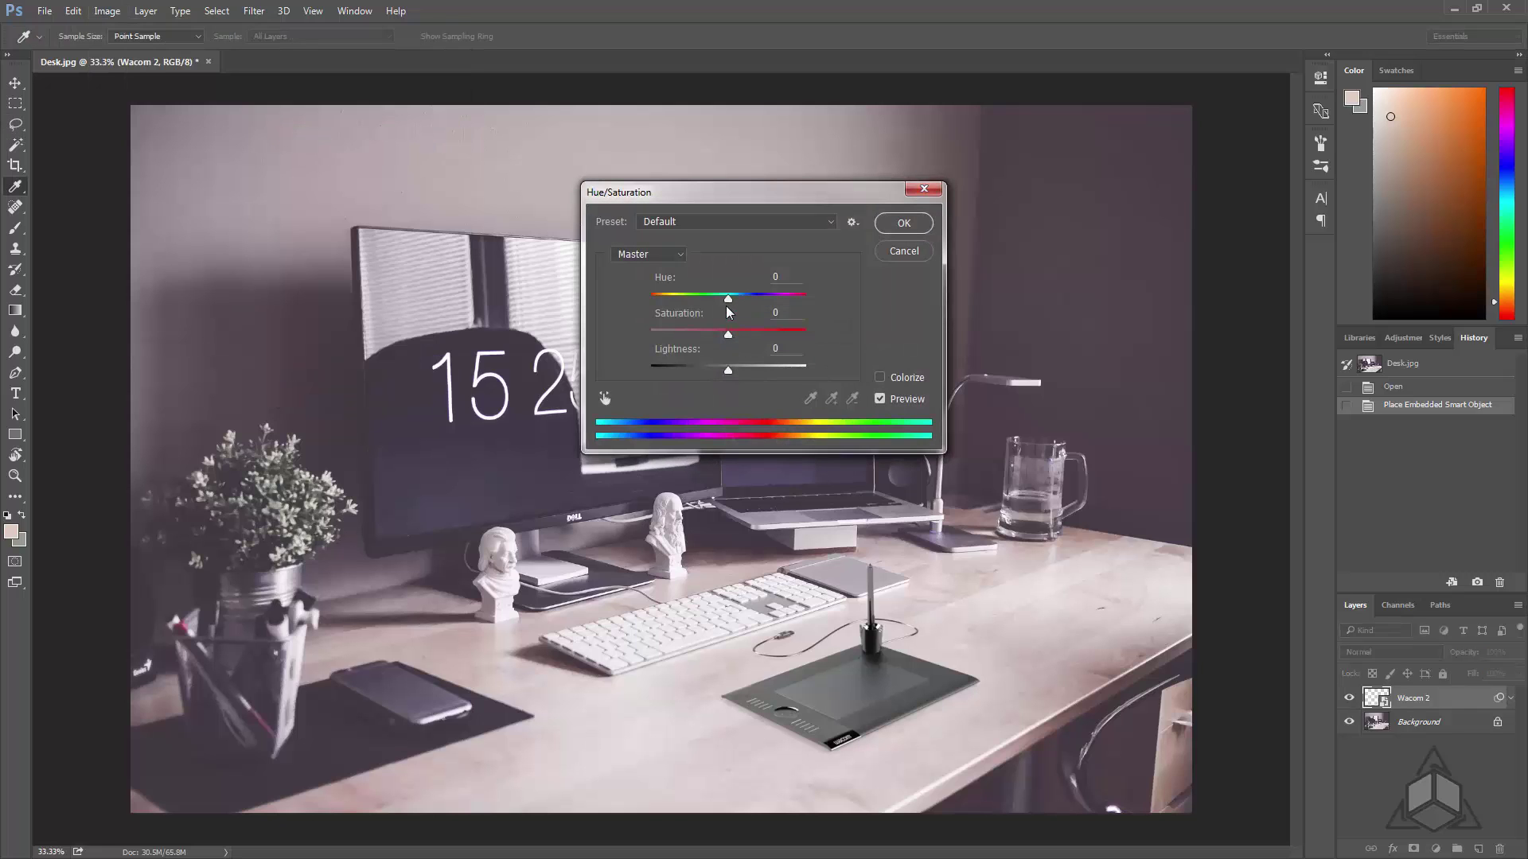
{"action": "left_click_drag", "start_coordinate": [727, 299], "coordinate": [766, 301]}
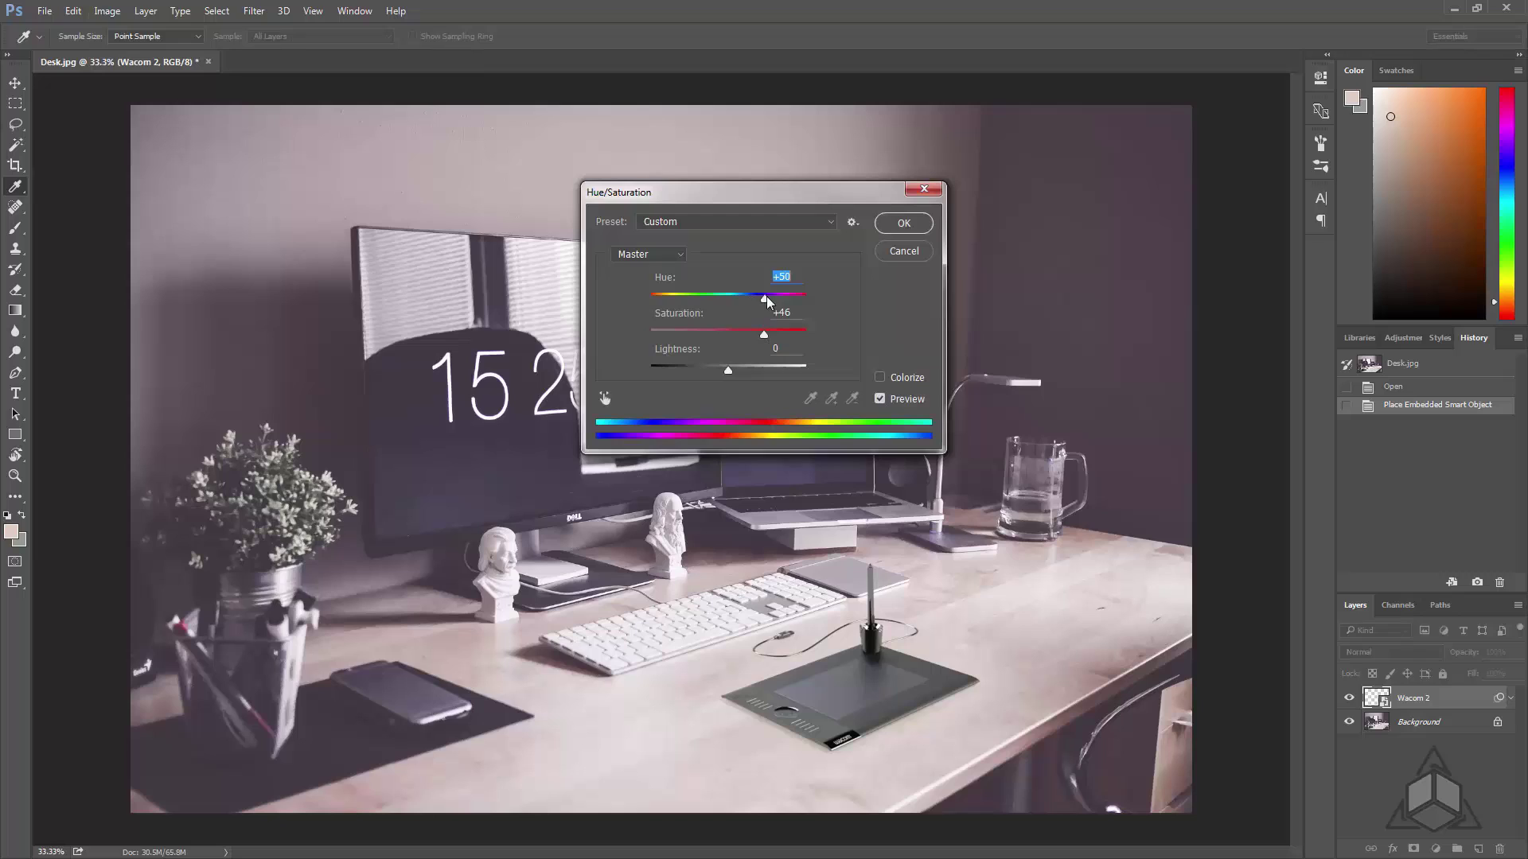
{"action": "left_click", "coordinate": [880, 377]}
{"action": "left_click_drag", "start_coordinate": [655, 299], "coordinate": [761, 301]}
{"action": "left_click_drag", "start_coordinate": [689, 335], "coordinate": [670, 333]}
- Compare the tablet with and without the purple tint, then apply it
{"action": "left_click", "coordinate": [886, 401]}
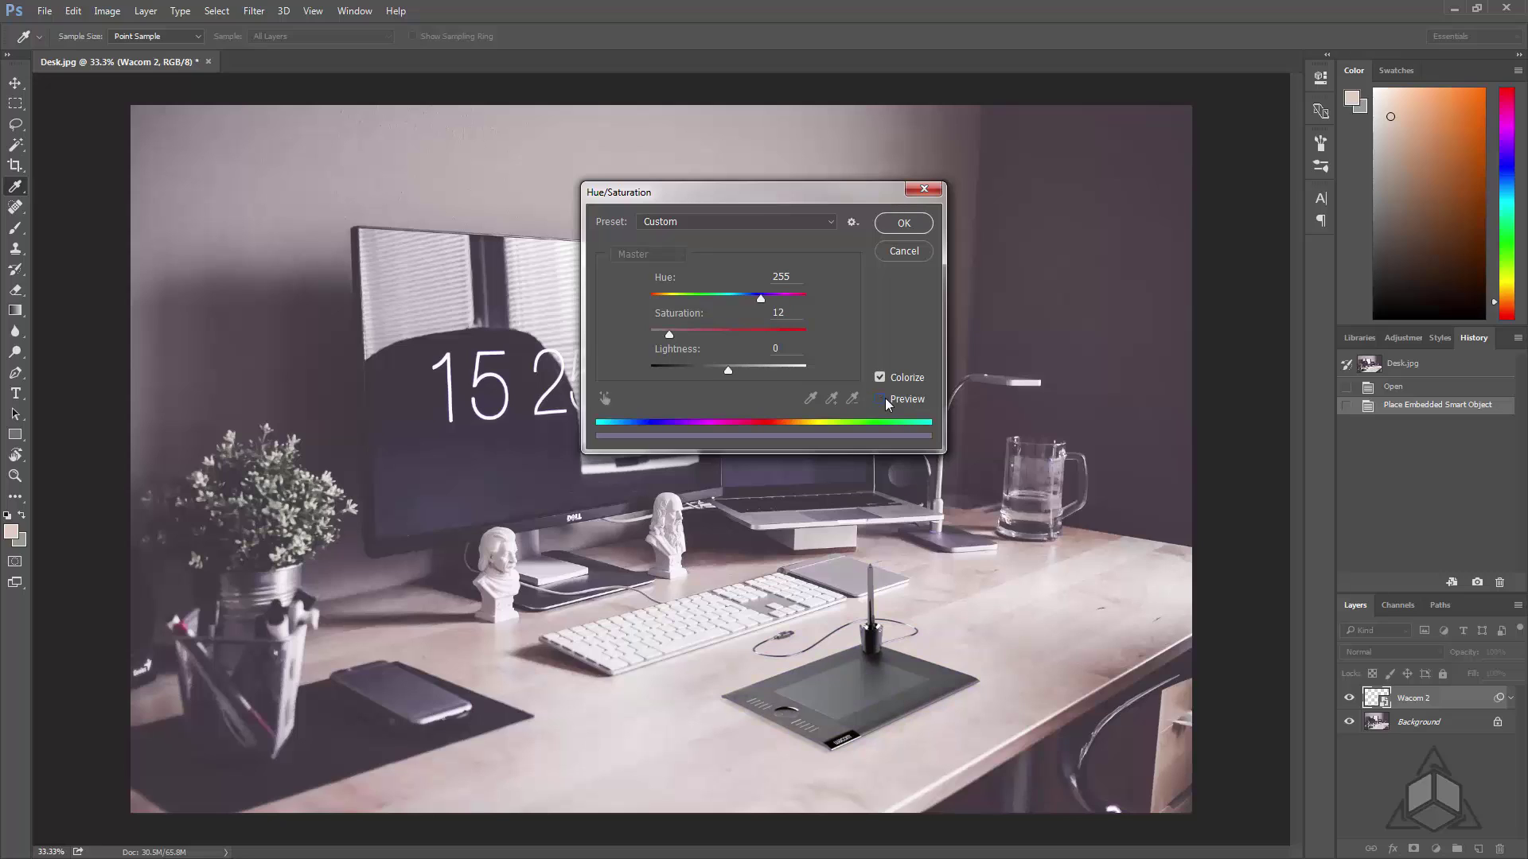
{"action": "left_click", "coordinate": [886, 401]}
{"action": "left_click", "coordinate": [886, 401]}
{"action": "left_click", "coordinate": [886, 401]}
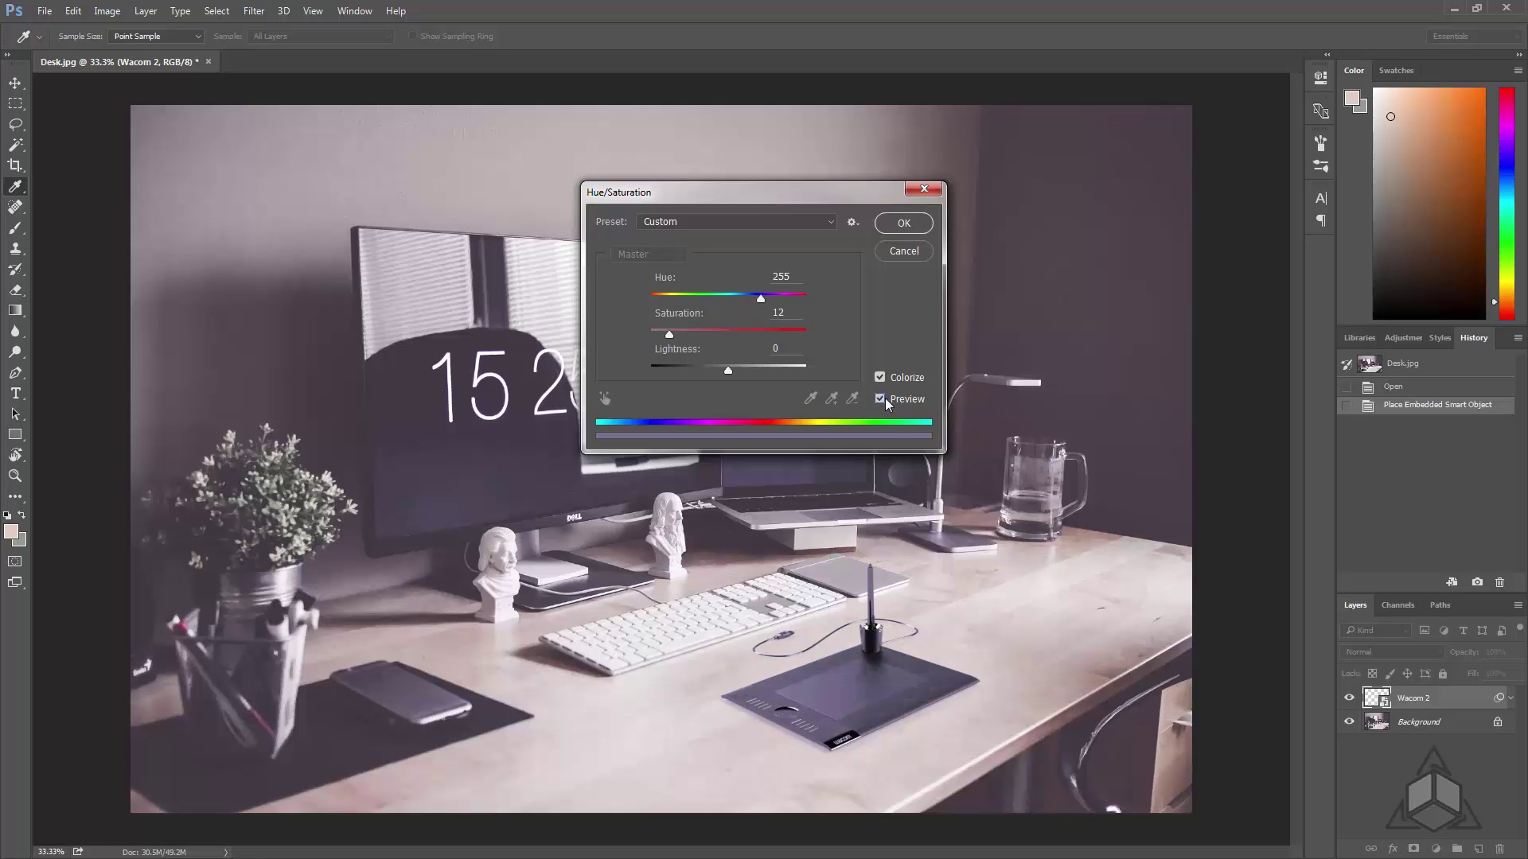
{"action": "left_click", "coordinate": [902, 224]}
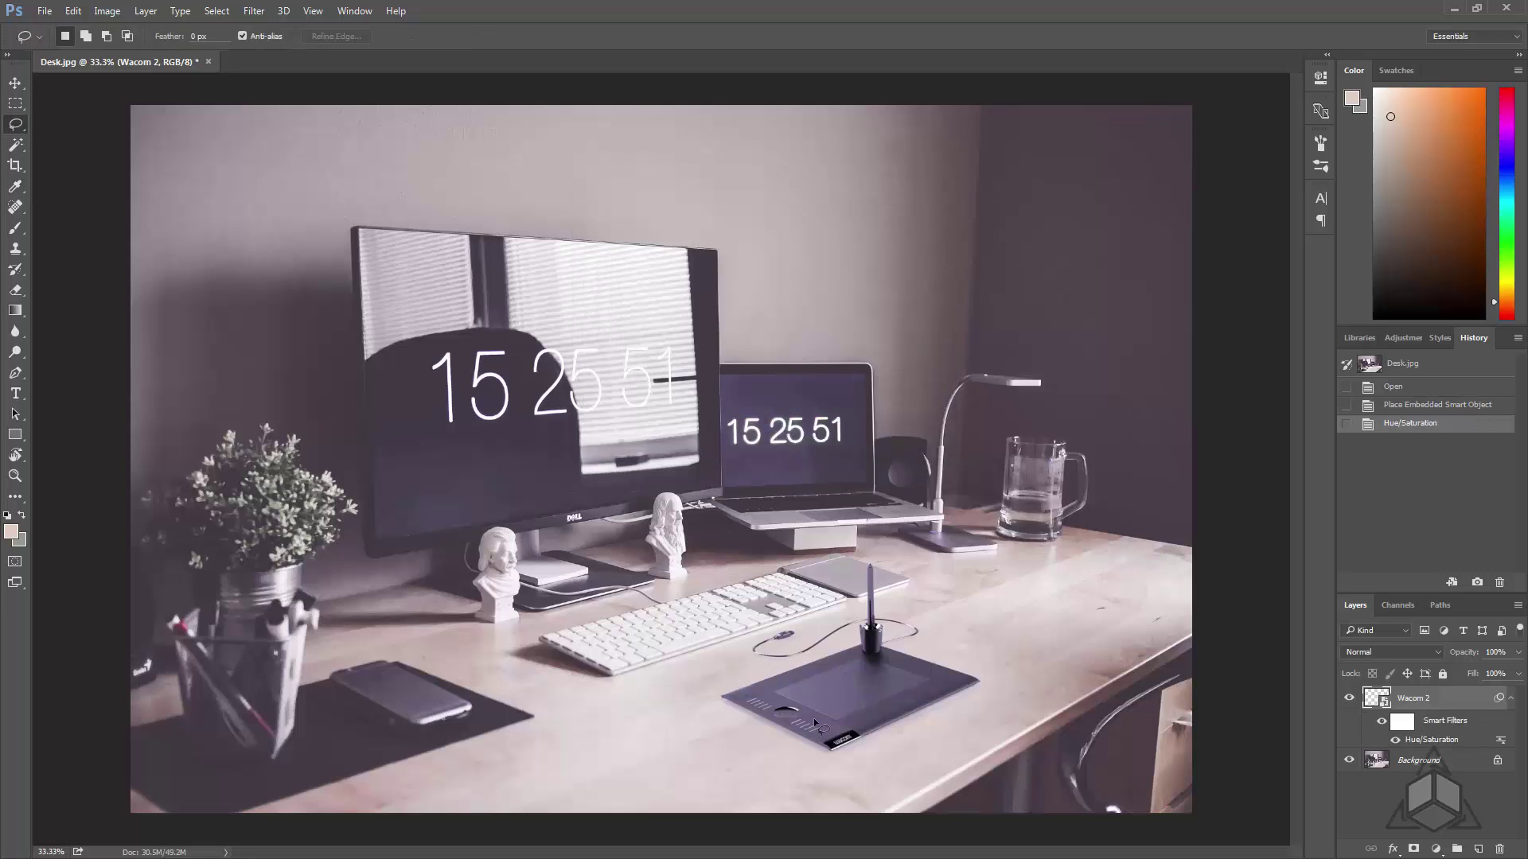